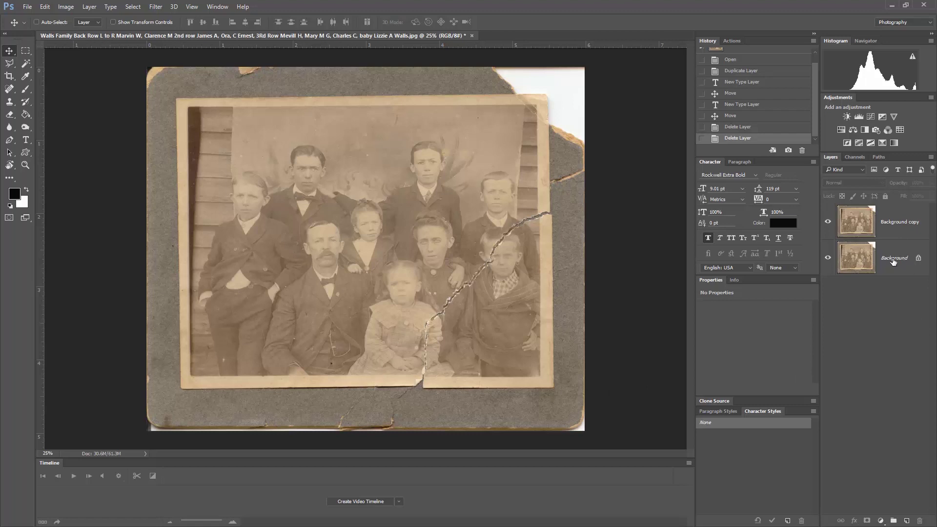
# Delete the Background copy layer, leaving the original Background layer in place.
pyautogui.click(895, 263)
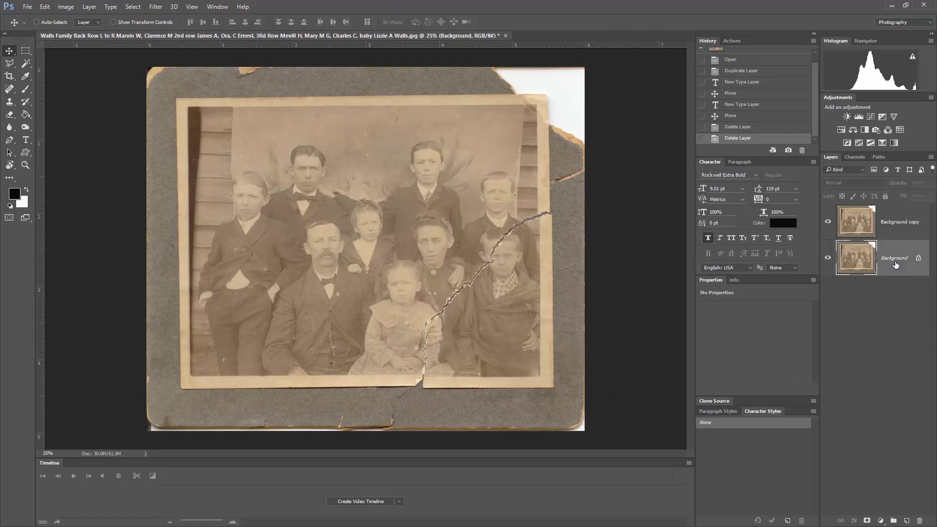
pyautogui.click(910, 224)
pyautogui.click(919, 521)
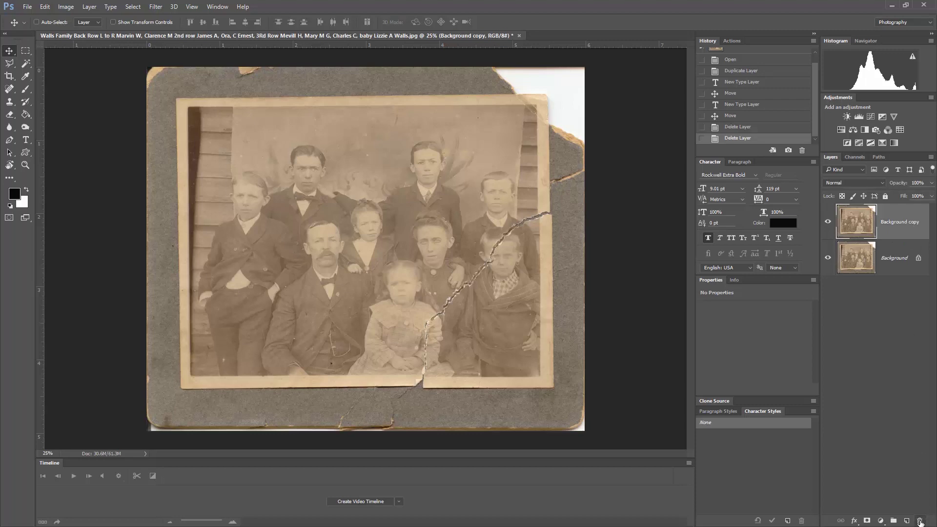
pyautogui.press('Return')
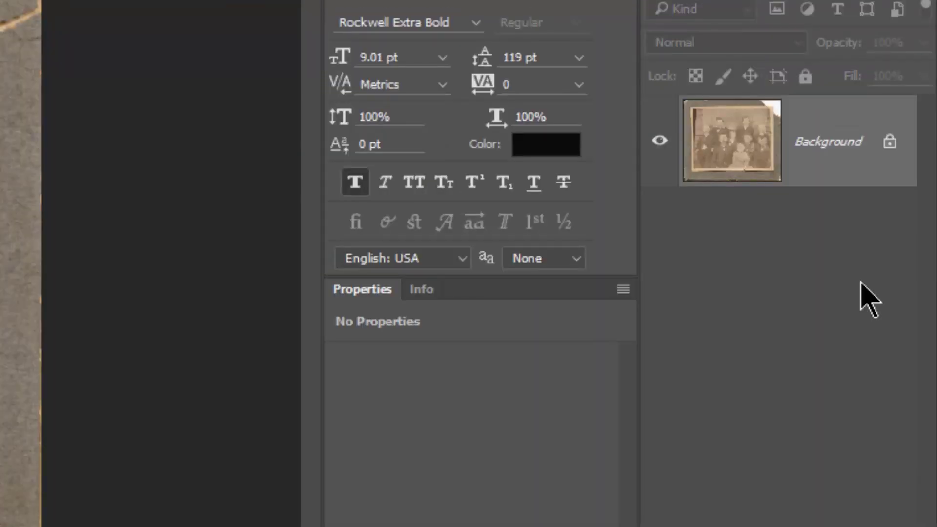
# Duplicate the Background layer and hide the original underneath.
pyautogui.hotkey('ctrl', 'j')
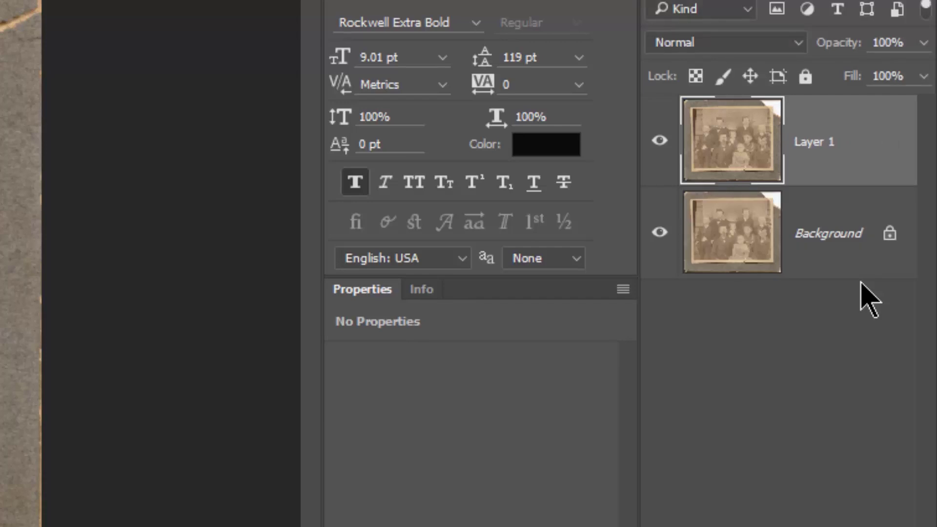
pyautogui.click(658, 234)
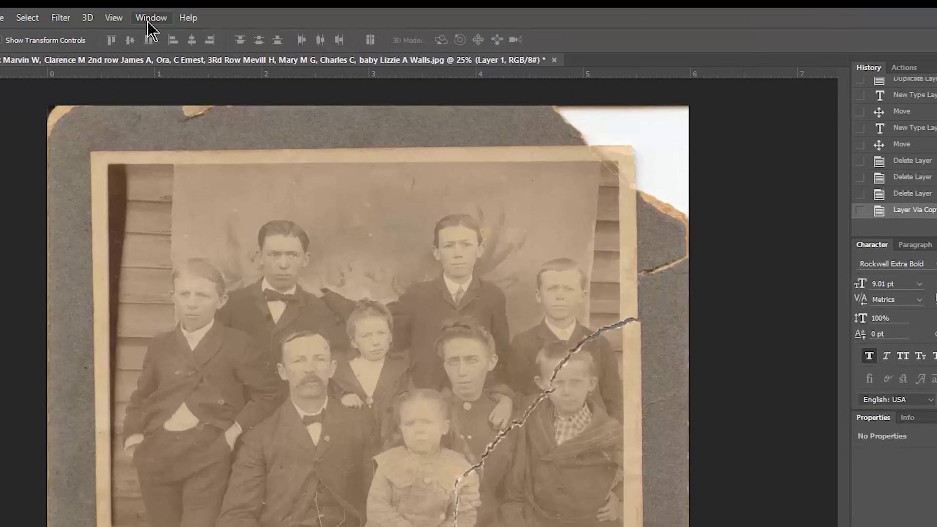
# Choose the Photography workspace, then collapse and re-expand the column holding the History and Character settings.
pyautogui.click(218, 6)
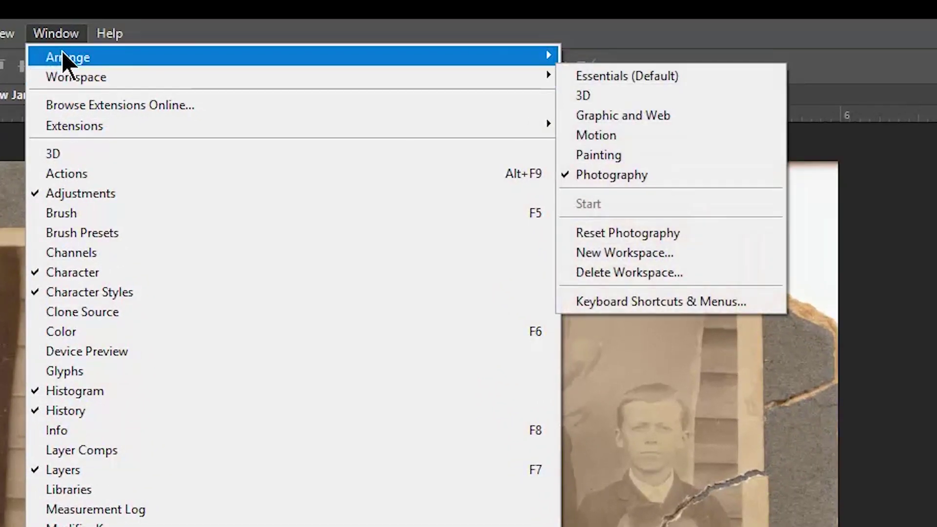
pyautogui.moveTo(190, 78)
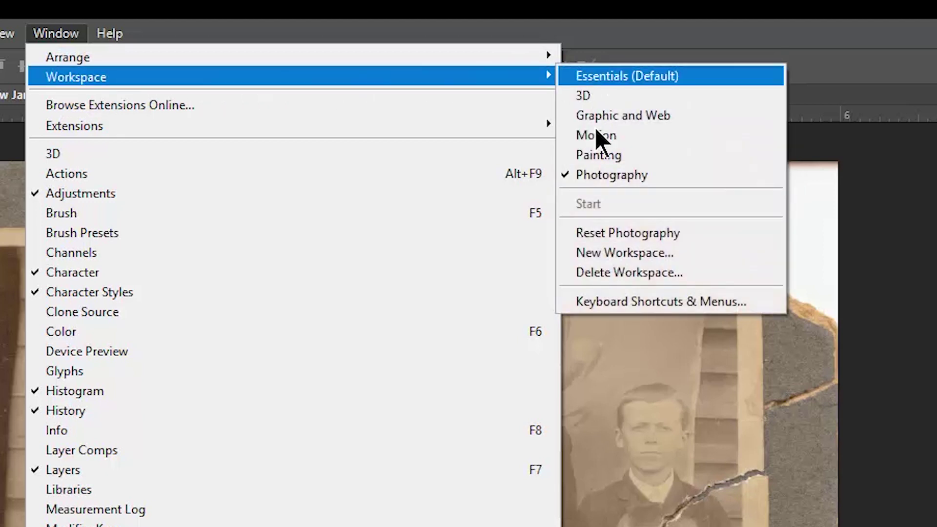
pyautogui.click(666, 175)
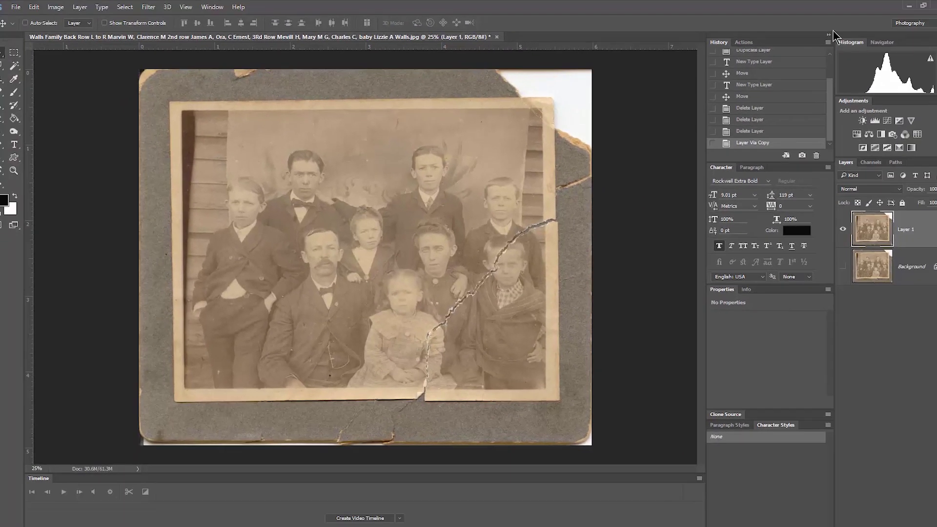
pyautogui.click(828, 34)
pyautogui.click(828, 35)
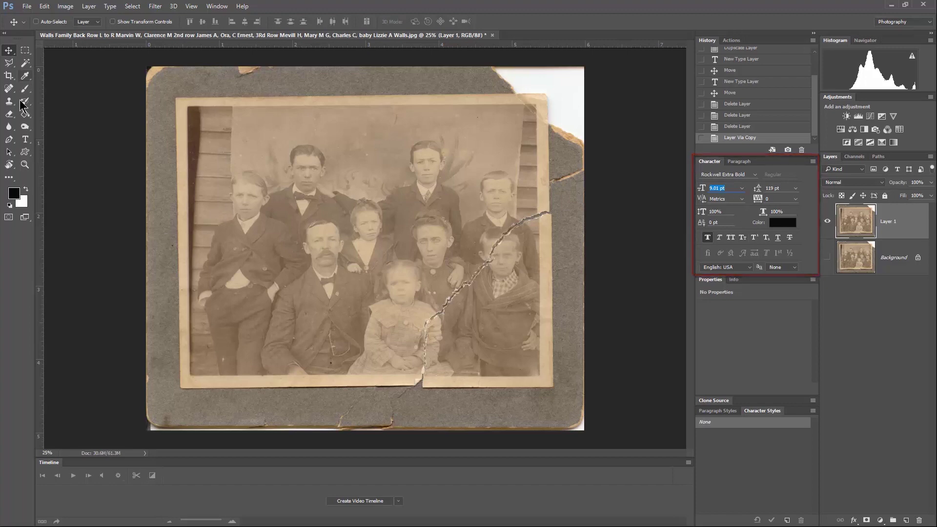
# Create a text box about 2256 by 416 px across the photo's upper edge and enter the family's name as the title.
pyautogui.click(25, 139)
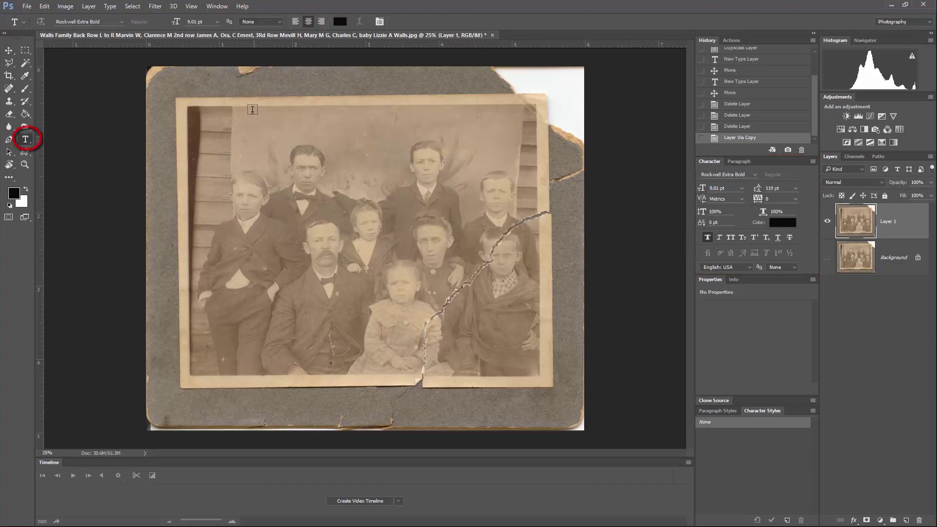
pyautogui.moveTo(221, 99); pyautogui.dragTo(493, 151)
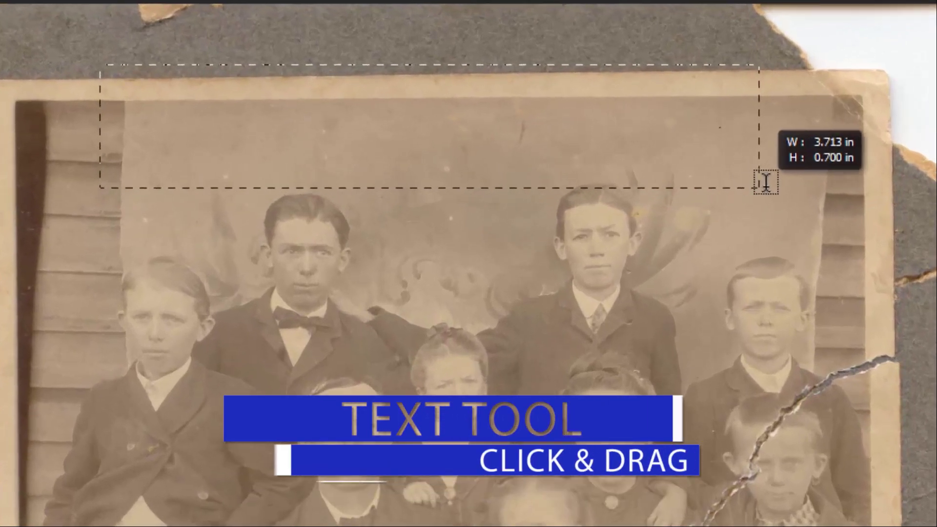
pyautogui.moveTo(765, 182); pyautogui.dragTo(768, 180)
pyautogui.write('The Wallis Fami')
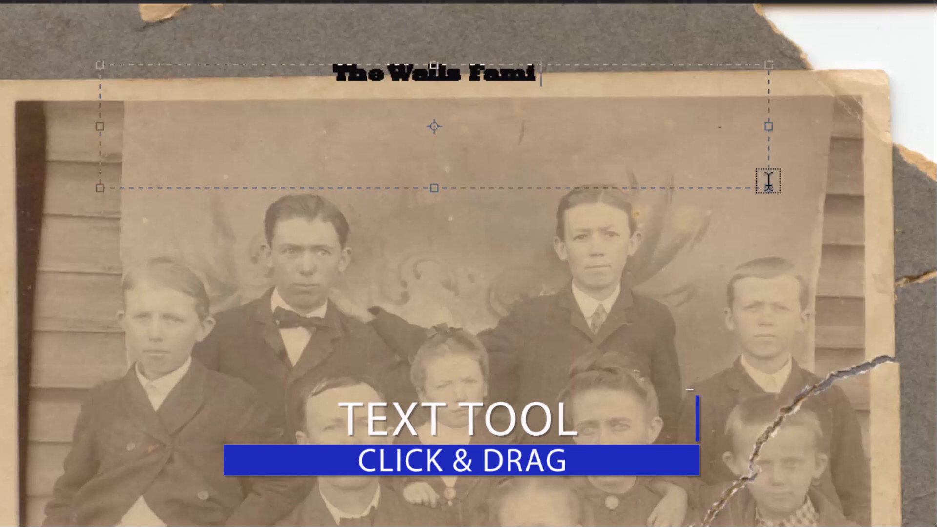
pyautogui.write('ly')
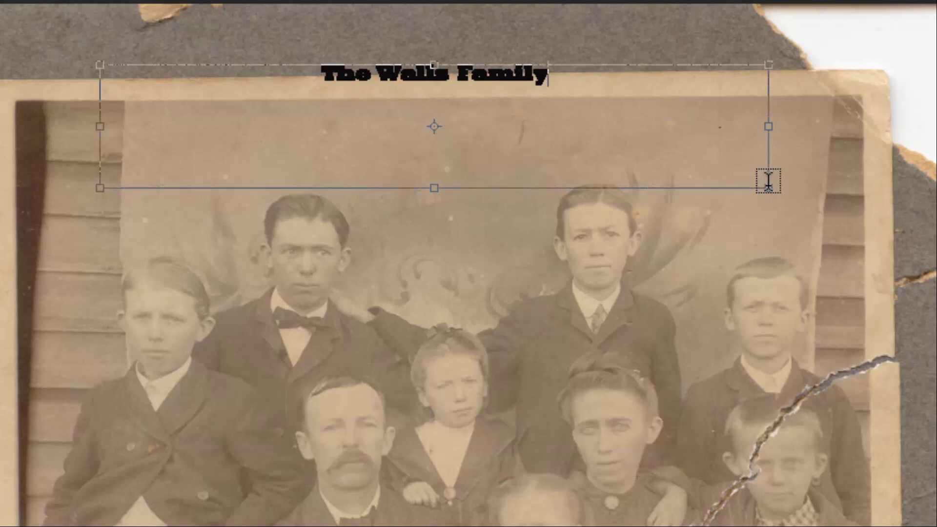
# Enlarge the whole title text to 21.01 pt and commit the text.
pyautogui.hotkey('ctrl', 'a')
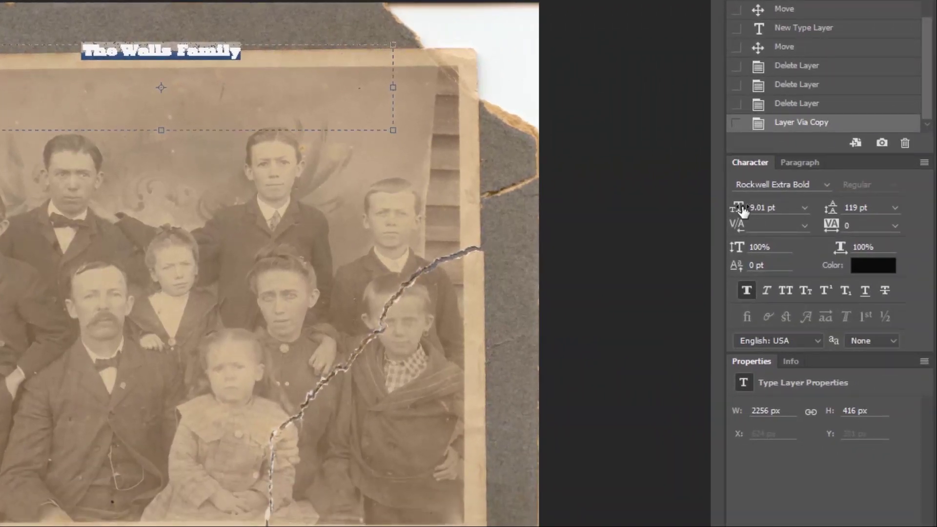
pyautogui.moveTo(739, 215); pyautogui.dragTo(750, 220)
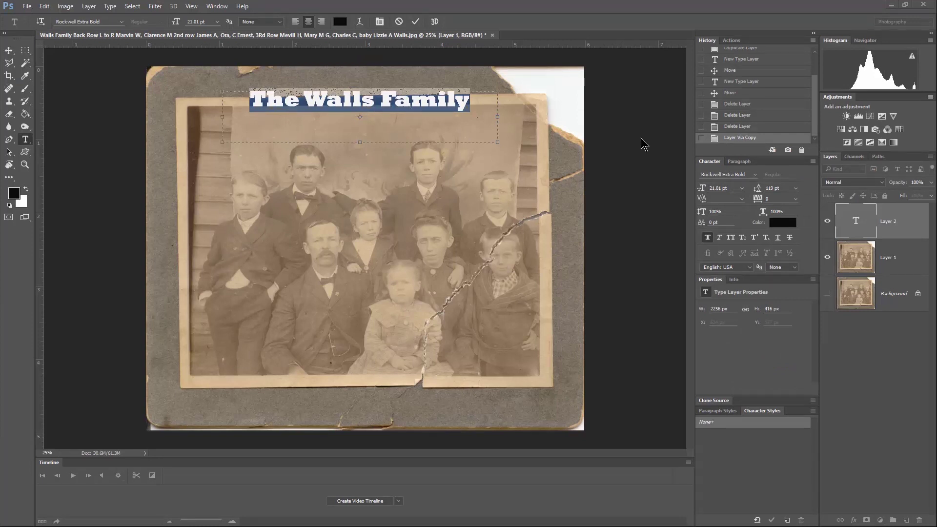
pyautogui.click(893, 256)
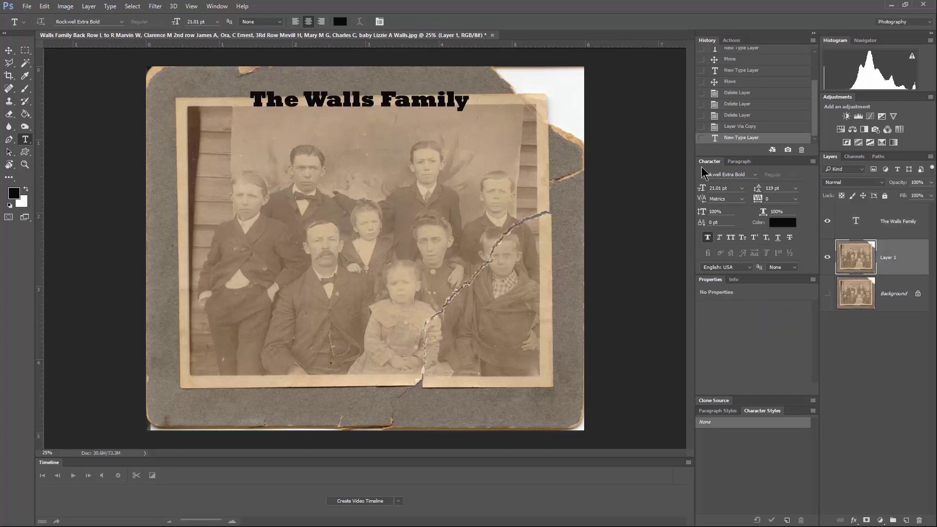
# Reopen the title for editing and shorten its text box to about 208 px high.
pyautogui.click(903, 234)
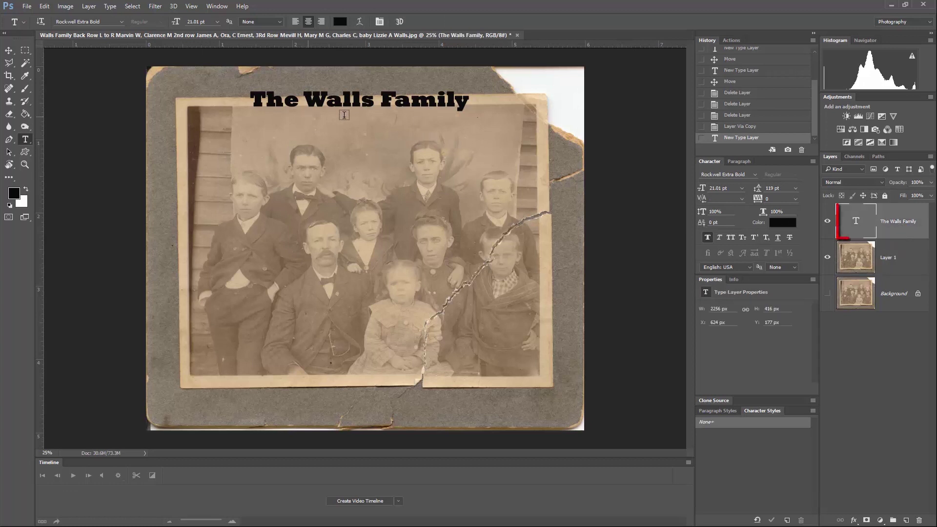
pyautogui.doubleClick(855, 222)
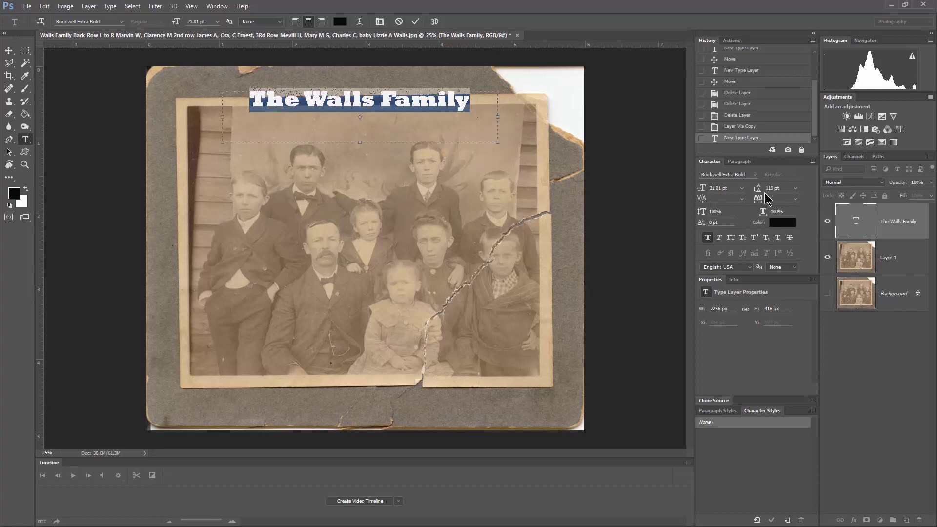
pyautogui.moveTo(361, 144); pyautogui.dragTo(373, 117)
pyautogui.click(897, 263)
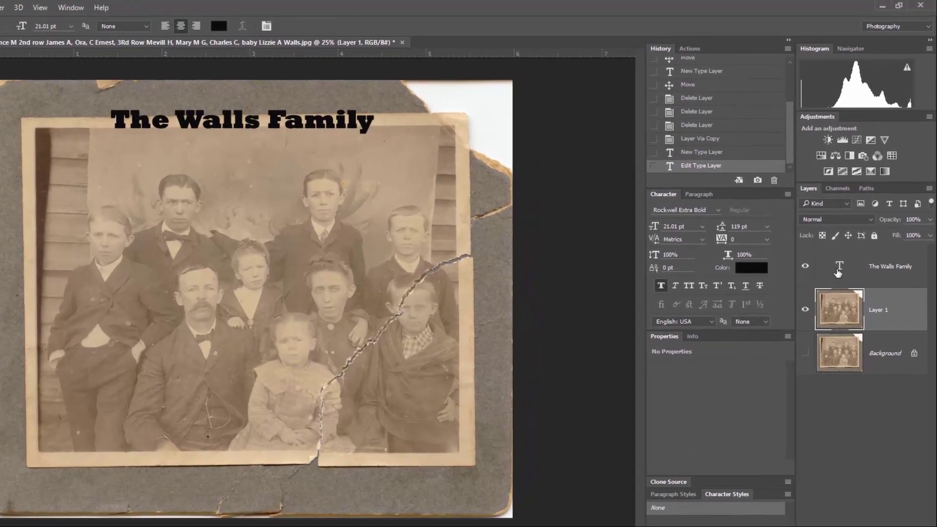
# Change the title's text color to near-white with hue 233, saturation 1% and brightness 100%.
pyautogui.doubleClick(838, 271)
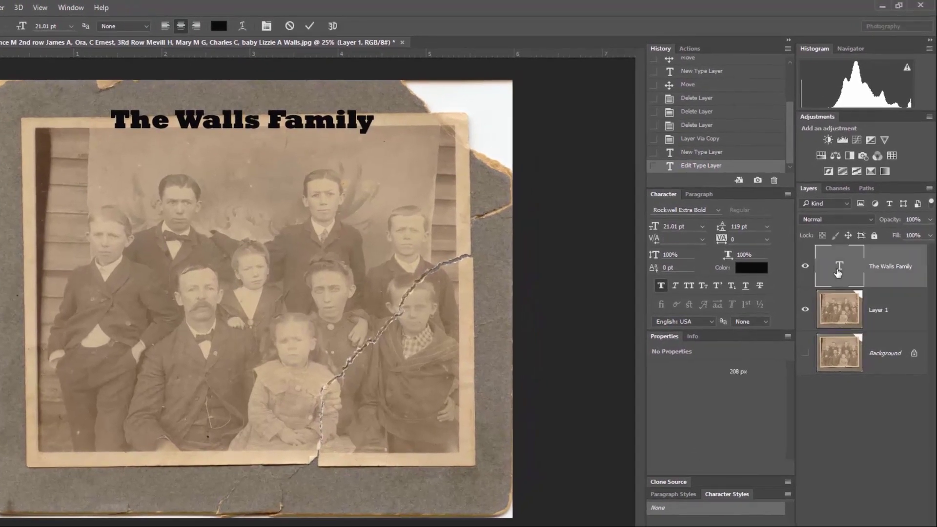
pyautogui.click(752, 268)
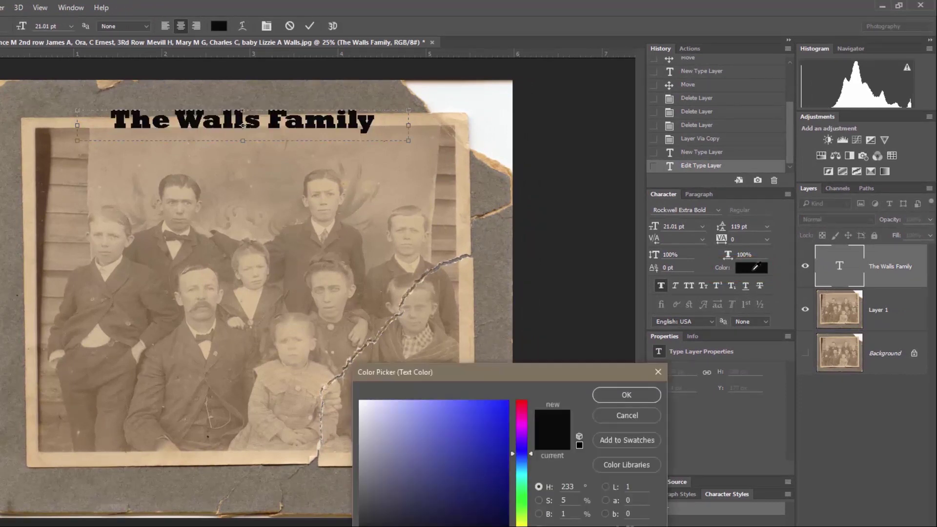
pyautogui.click(361, 401)
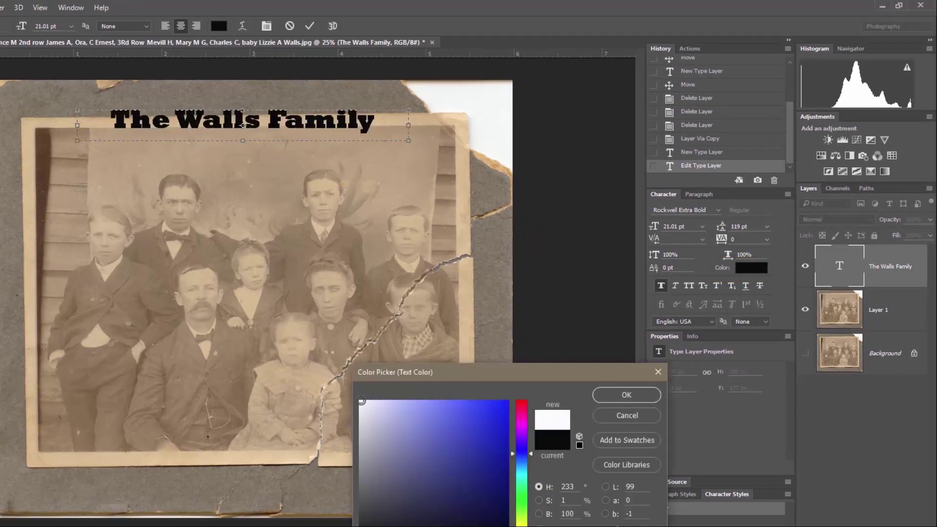
pyautogui.click(617, 393)
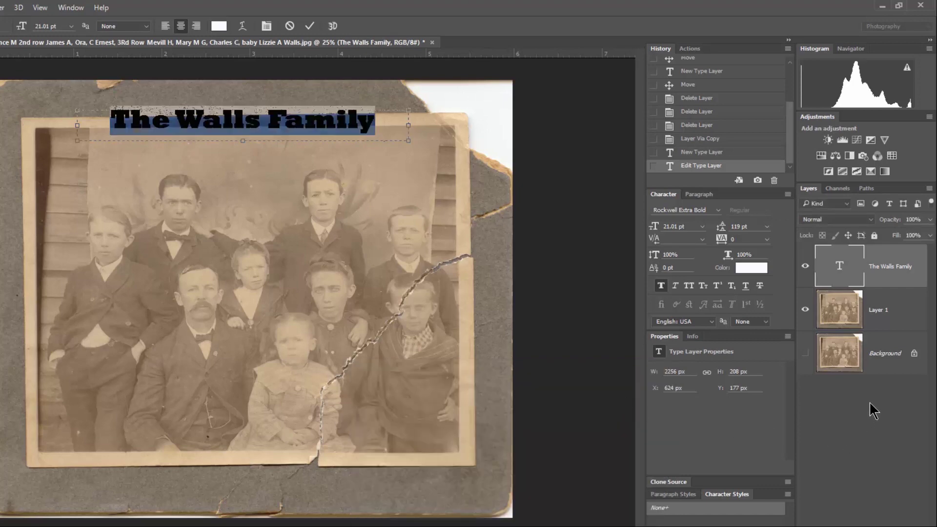
pyautogui.click(891, 314)
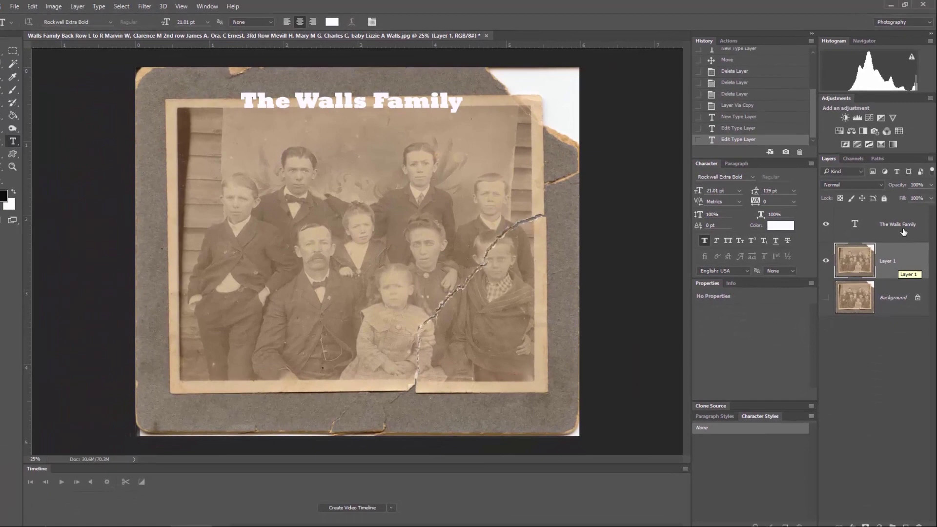
# Add a dark Stroke layer style of 8 px to the title layer.
pyautogui.click(890, 266)
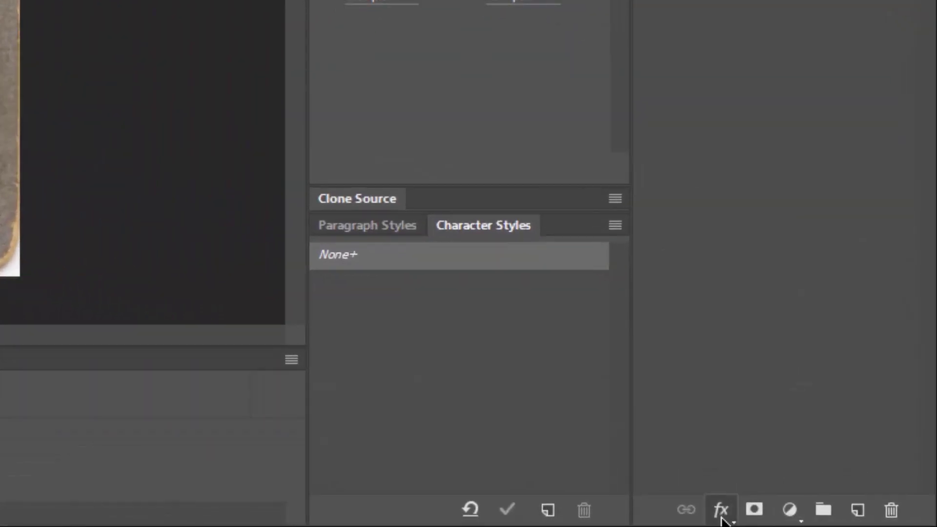
pyautogui.click(721, 509)
pyautogui.click(791, 277)
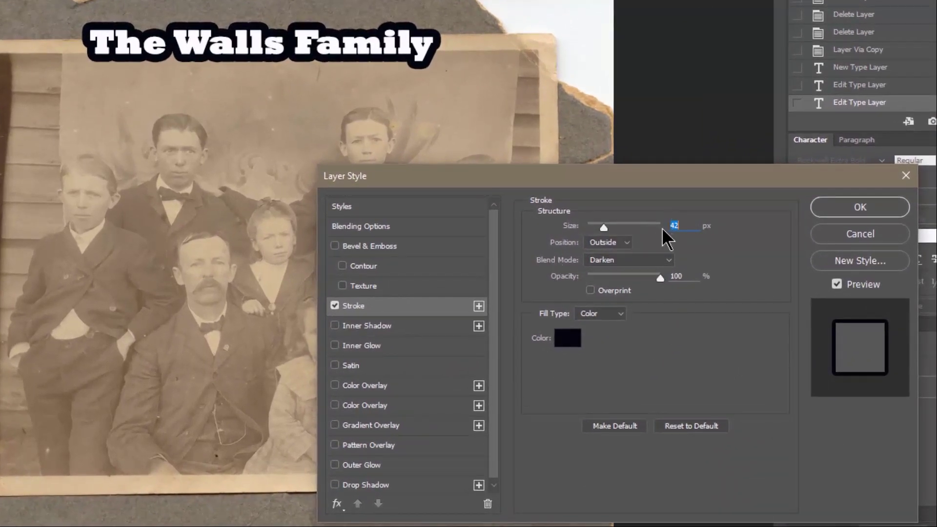
pyautogui.moveTo(606, 227); pyautogui.dragTo(593, 229)
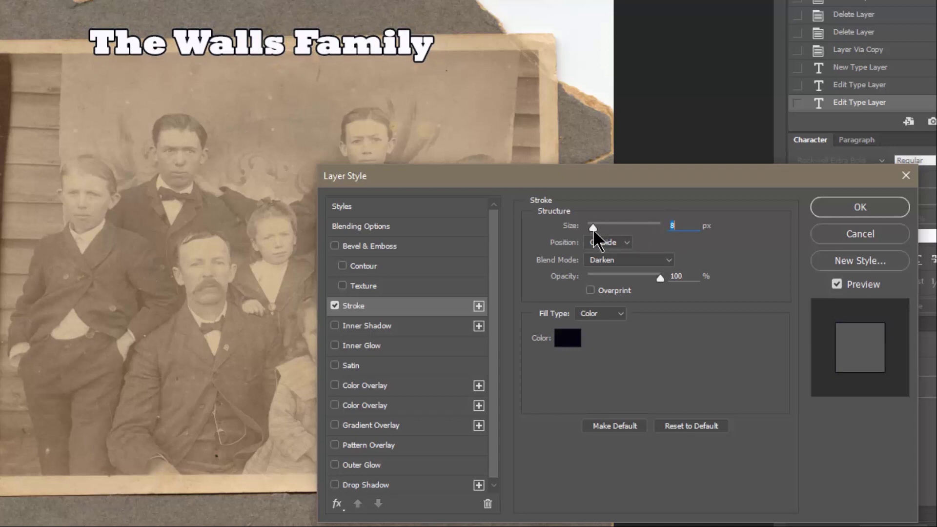
pyautogui.click(855, 207)
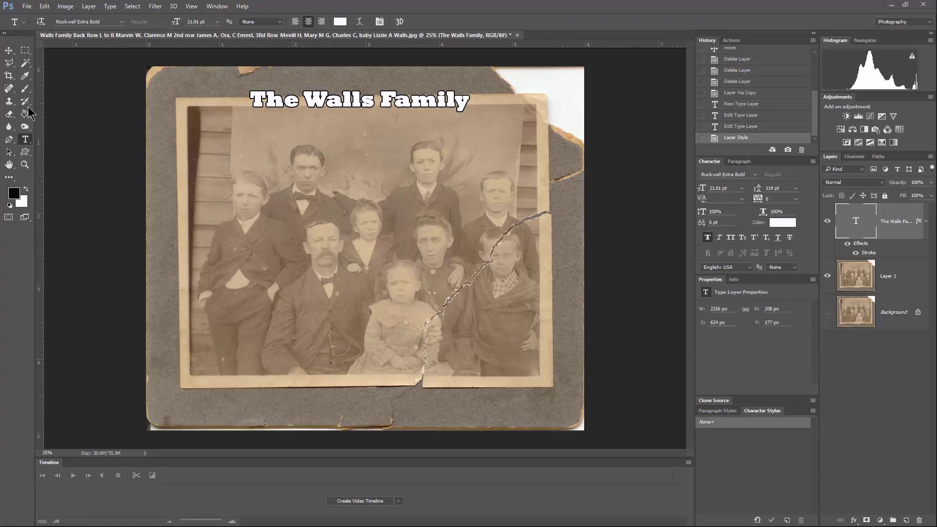
# Create a separate text box below the title's start, enter the first family member's name and widen the box to about 1180 px.
pyautogui.click(870, 357)
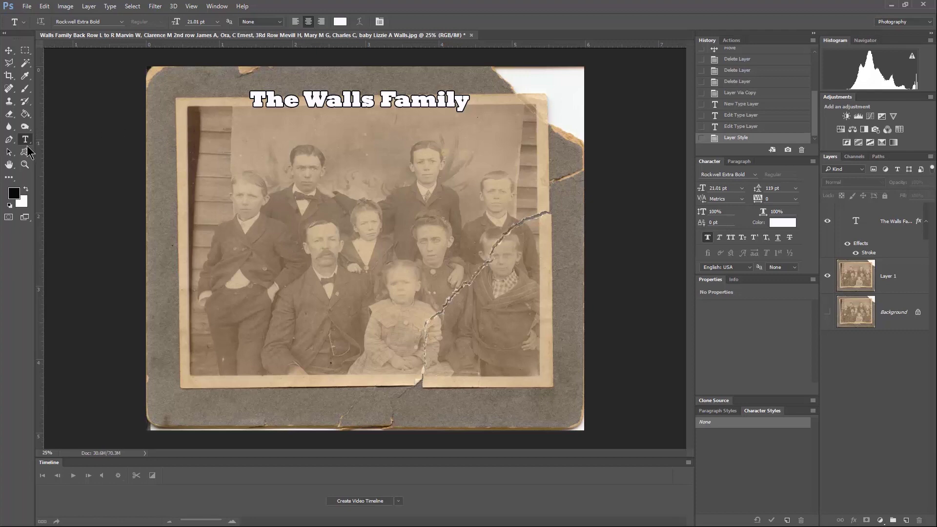
pyautogui.moveTo(198, 117); pyautogui.dragTo(217, 120)
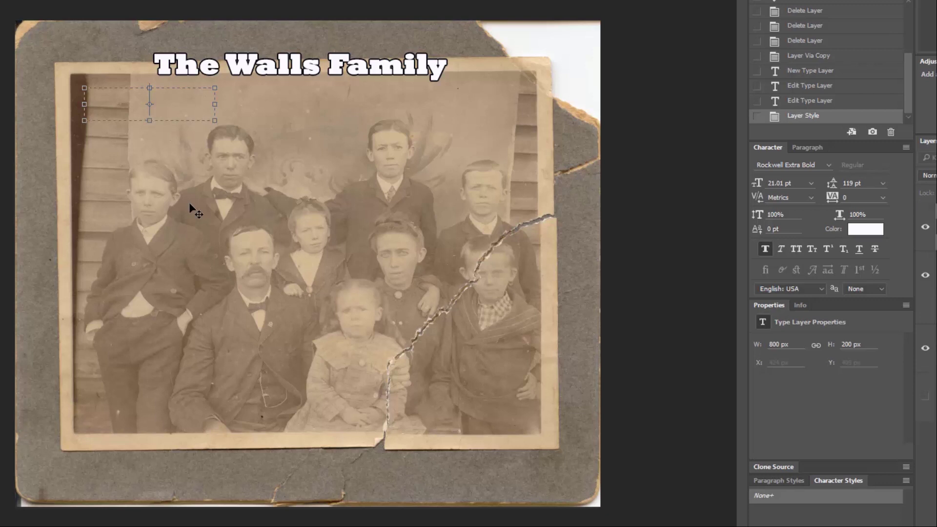
pyautogui.write('Marvi')
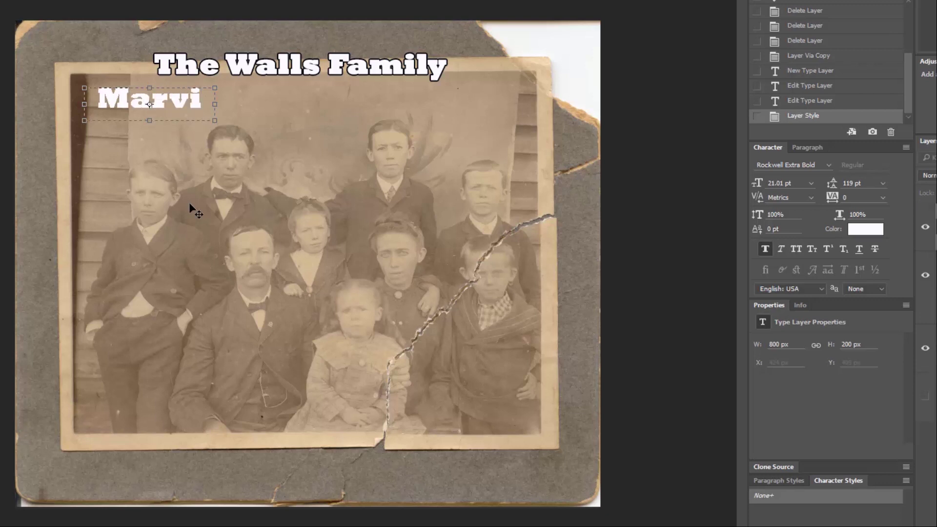
pyautogui.write('n')
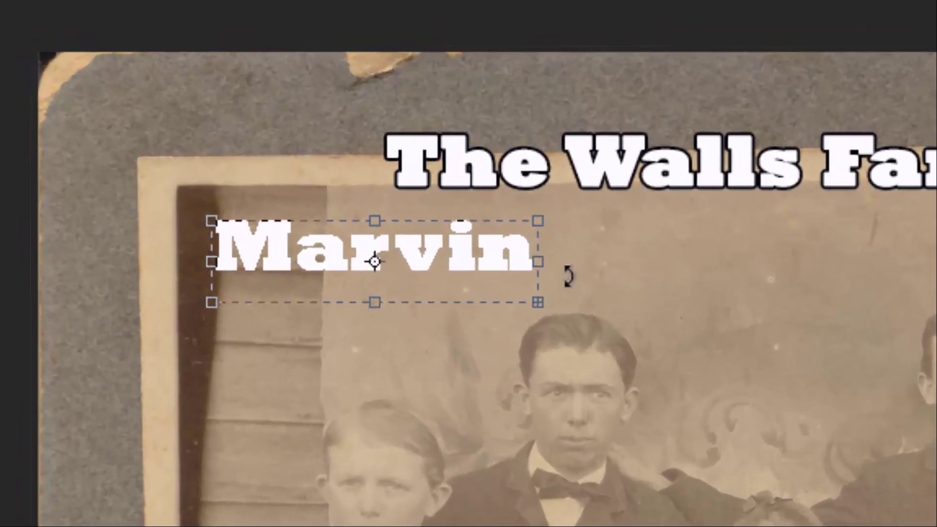
pyautogui.moveTo(538, 262); pyautogui.dragTo(693, 268)
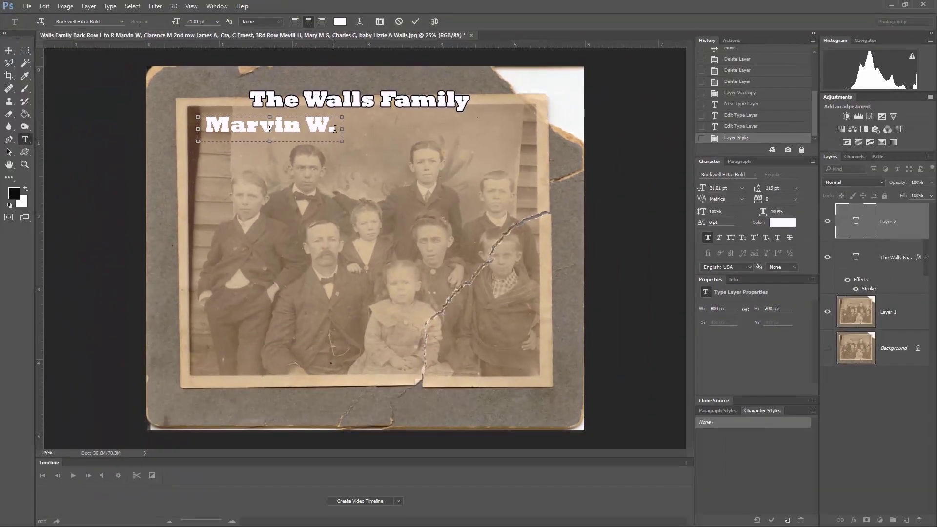
# Reduce the family member's name to 12.01 pt.
pyautogui.moveTo(327, 128); pyautogui.dragTo(208, 125)
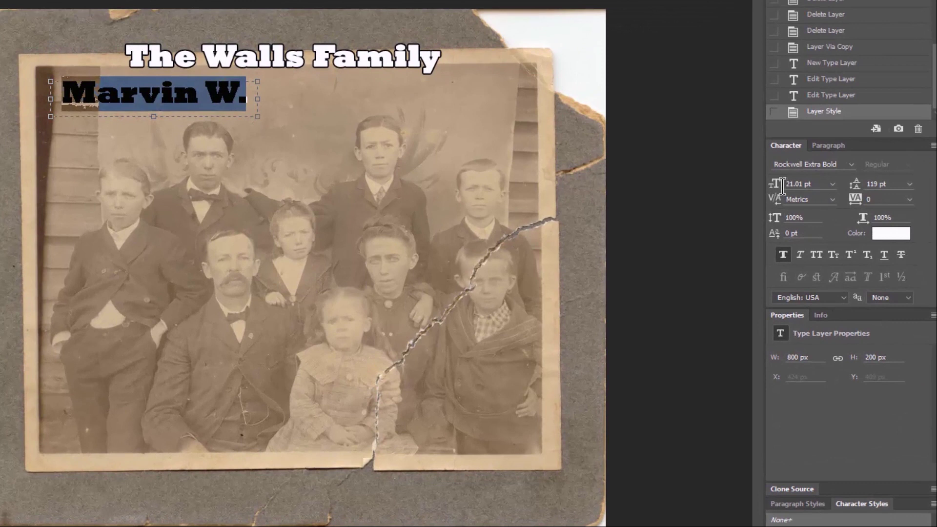
pyautogui.moveTo(779, 184); pyautogui.dragTo(774, 185)
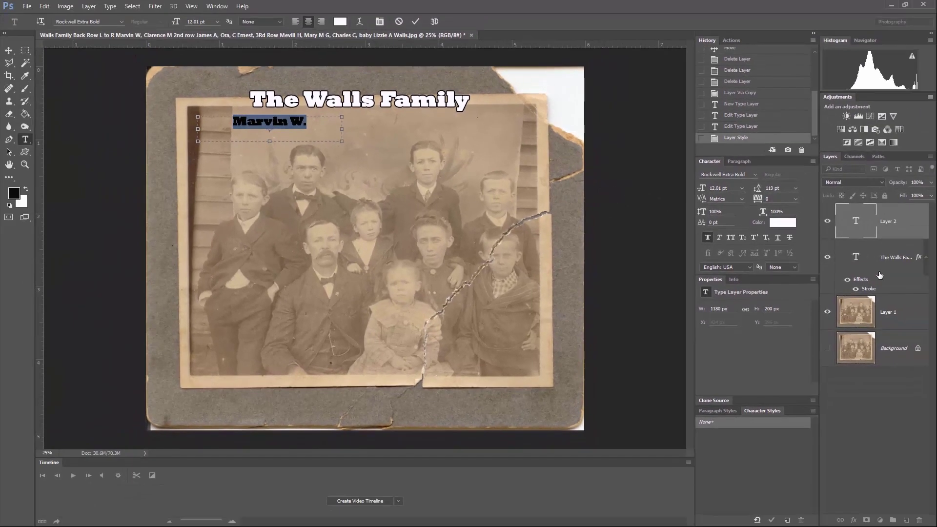
# Change the title's text color to near-black and turn off its layer effects.
pyautogui.click(910, 401)
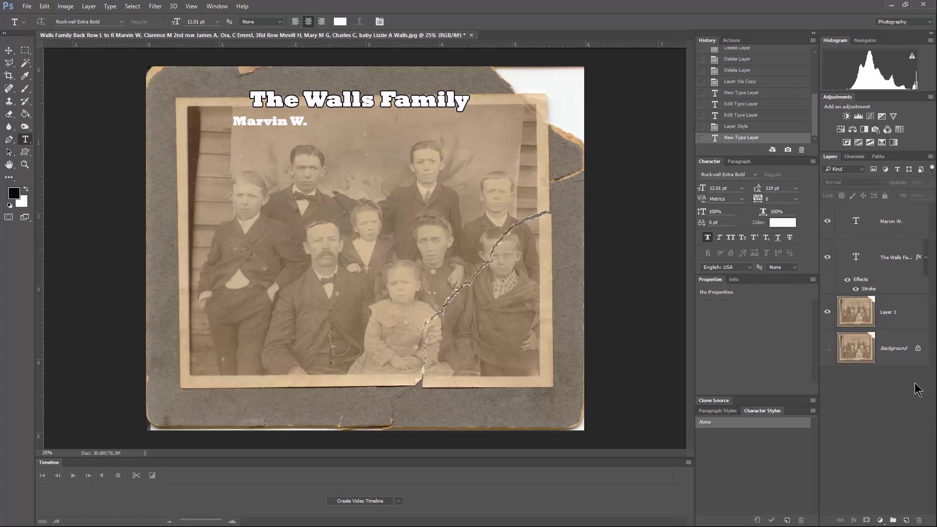
pyautogui.click(891, 259)
pyautogui.doubleClick(864, 264)
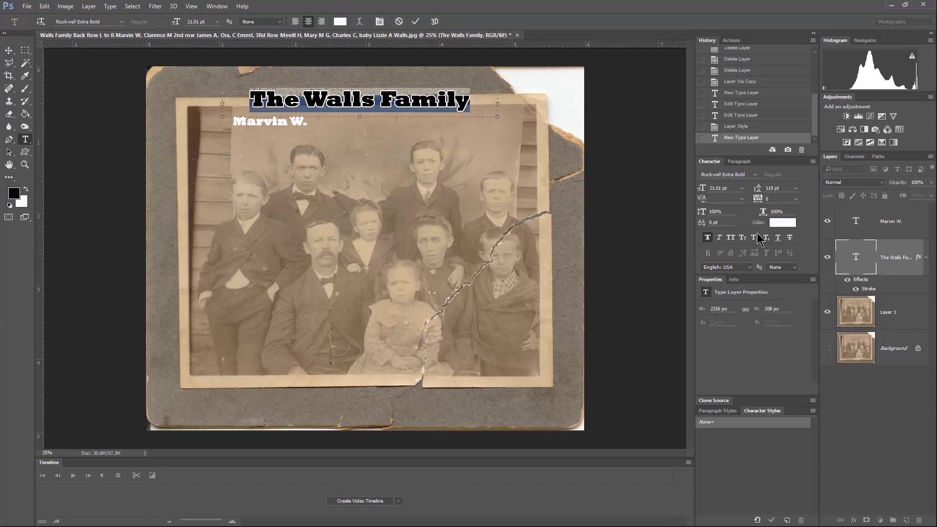
pyautogui.click(785, 222)
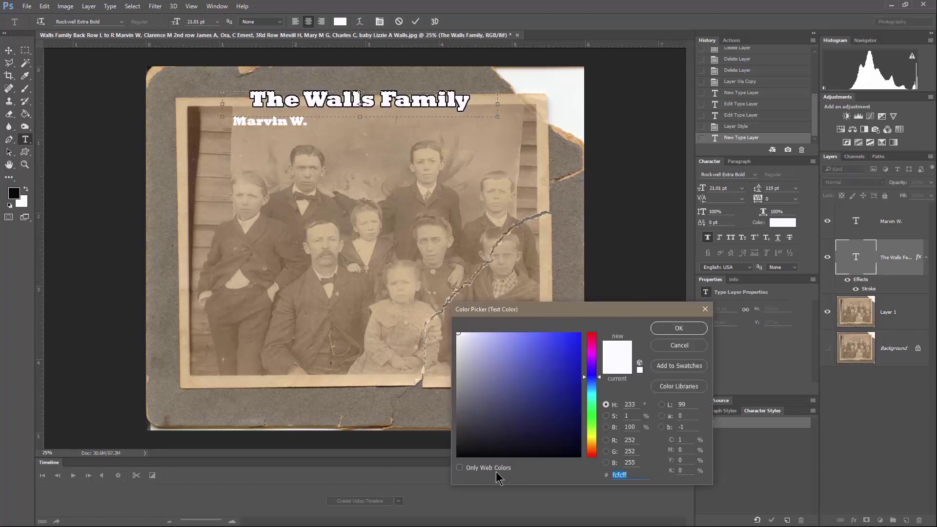
pyautogui.click(457, 454)
pyautogui.click(677, 328)
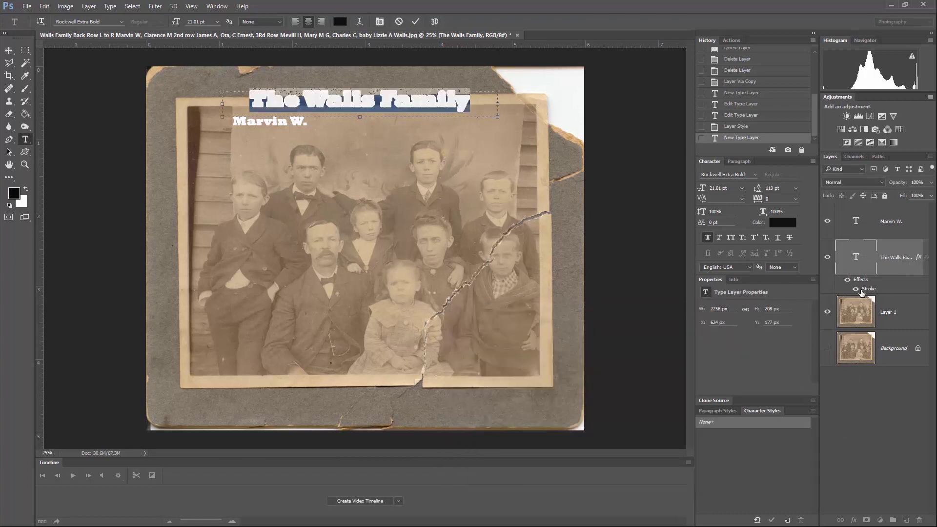
pyautogui.click(846, 281)
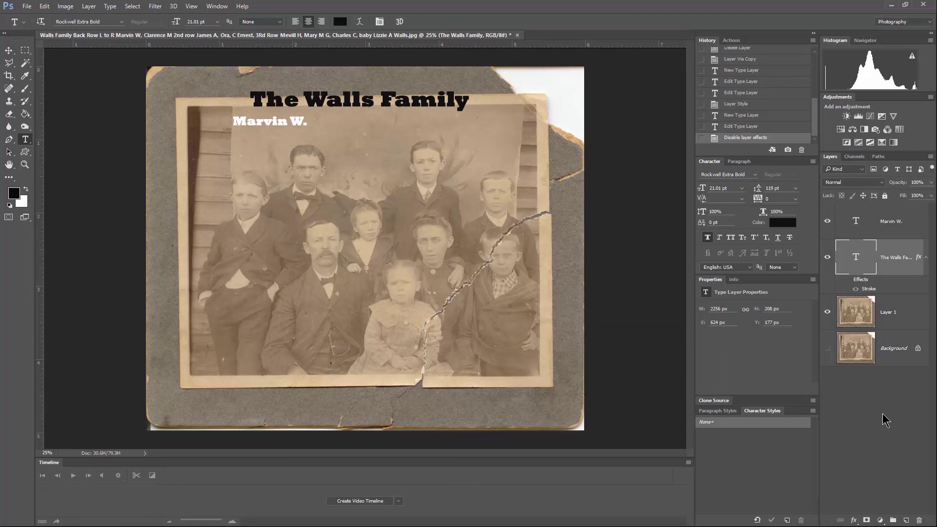
# Change the first family member's name caption to the same near-black text color as the title.
pyautogui.click(892, 226)
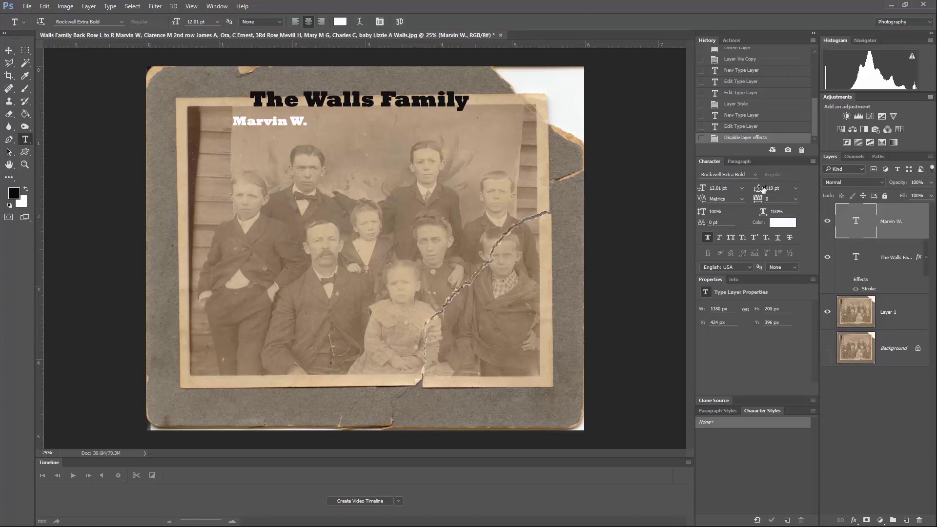
pyautogui.doubleClick(856, 225)
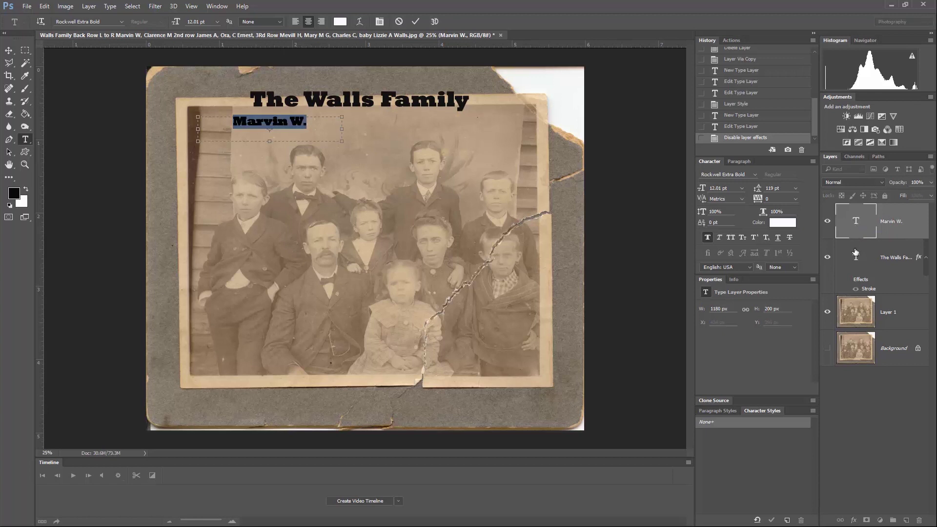
pyautogui.click(782, 222)
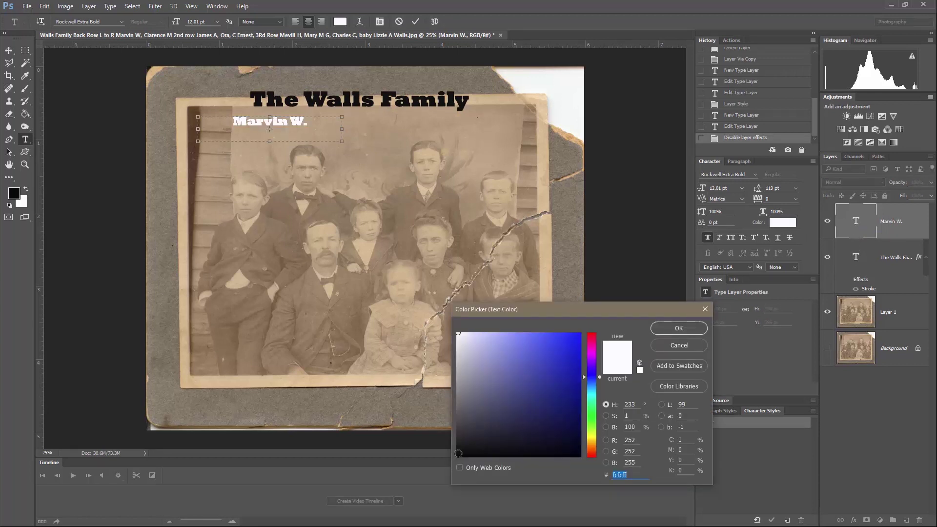
pyautogui.click(458, 454)
pyautogui.click(666, 328)
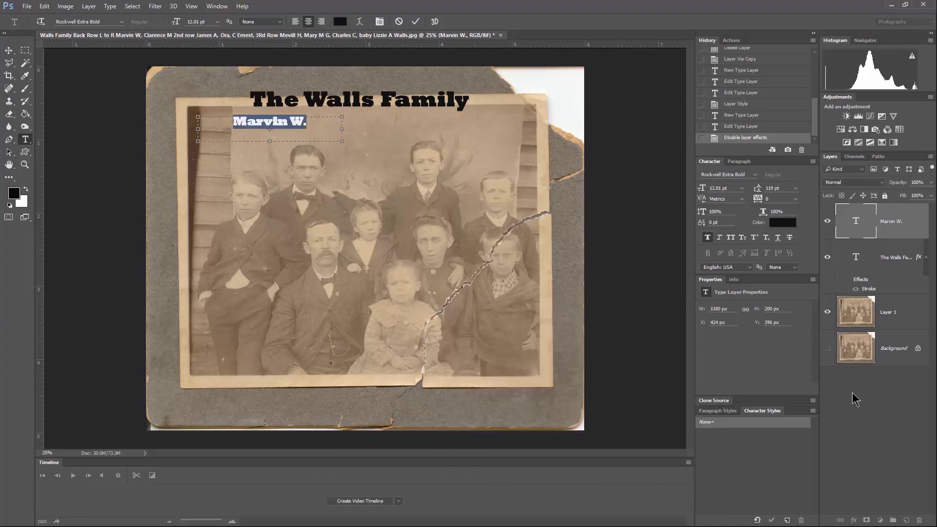
pyautogui.click(833, 393)
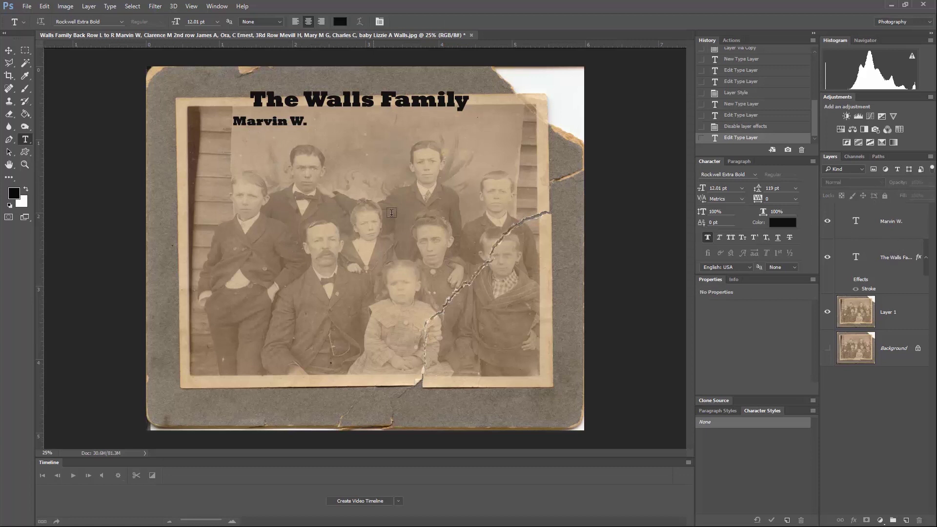
# Move the first name caption to just above the head of the left person in the back row.
pyautogui.click(9, 51)
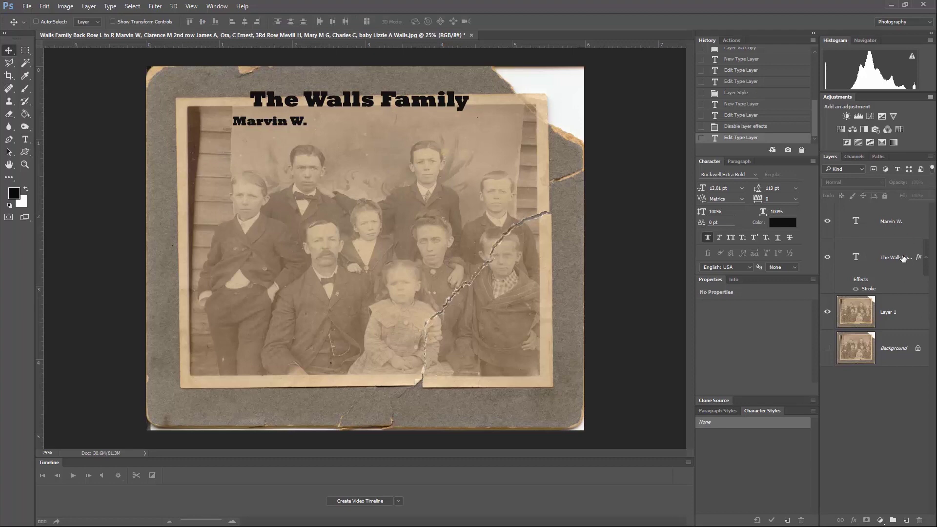
pyautogui.click(891, 222)
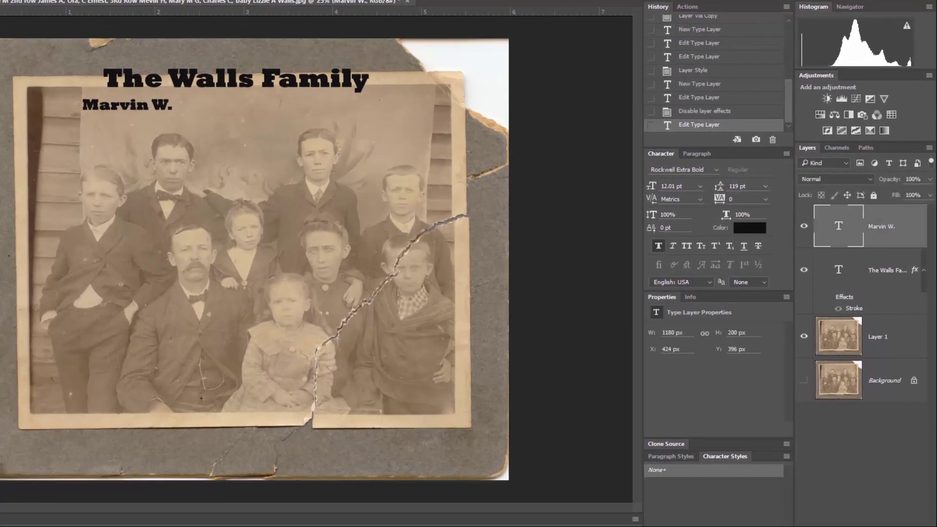
pyautogui.moveTo(132, 109); pyautogui.dragTo(175, 123)
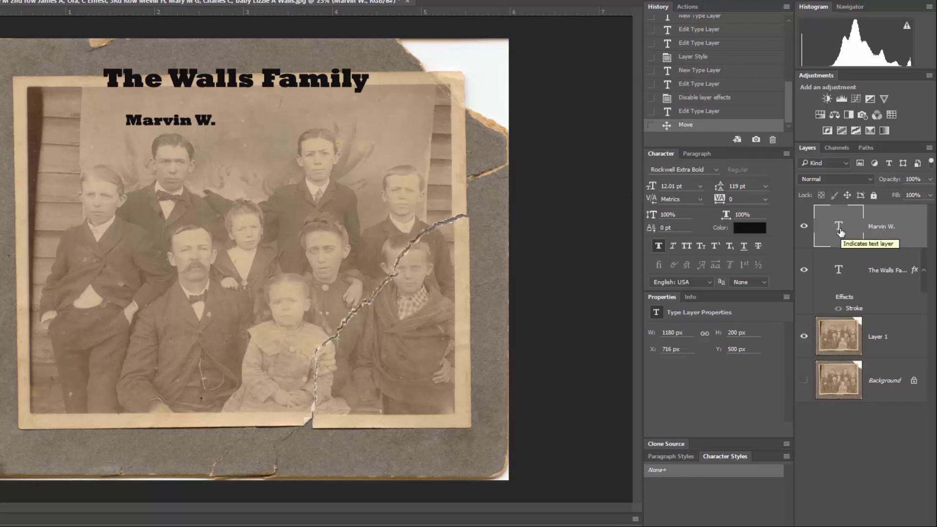
# Duplicate the first name caption, place the copy above the right back-row person and replace its text with that person's name.
pyautogui.moveTo(890, 230)
pyautogui.mouseDown()
pyautogui.moveTo(893, 428)
pyautogui.moveTo(912, 526)
pyautogui.moveTo(892, 526)
pyautogui.moveTo(891, 517)
pyautogui.mouseUp()
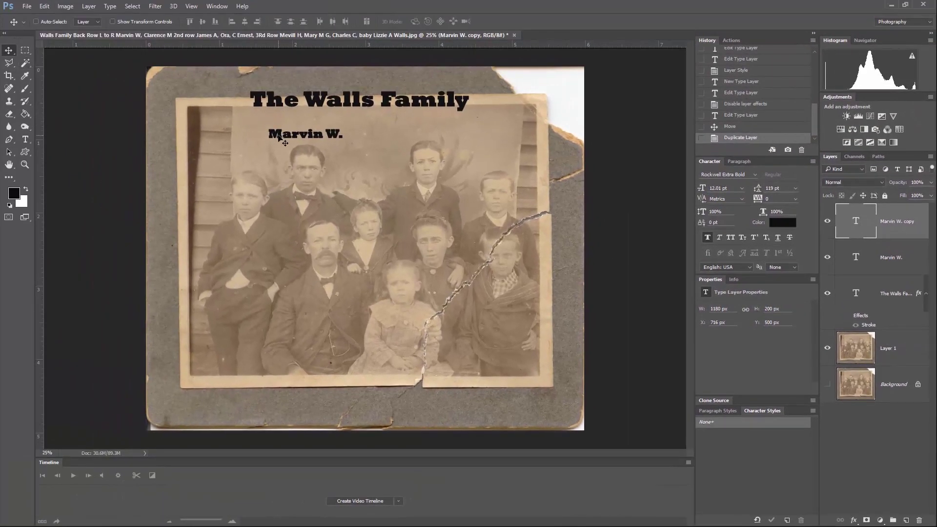
pyautogui.moveTo(284, 136); pyautogui.dragTo(413, 137)
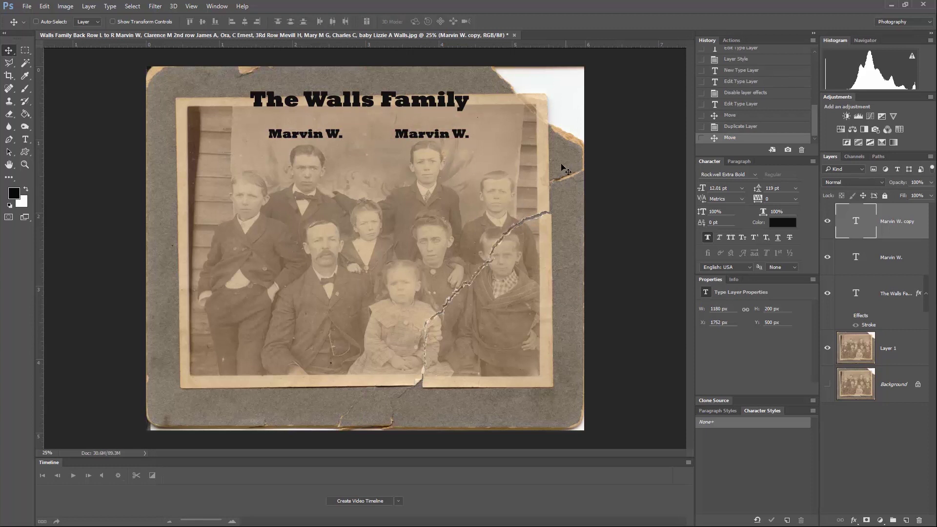
pyautogui.doubleClick(861, 226)
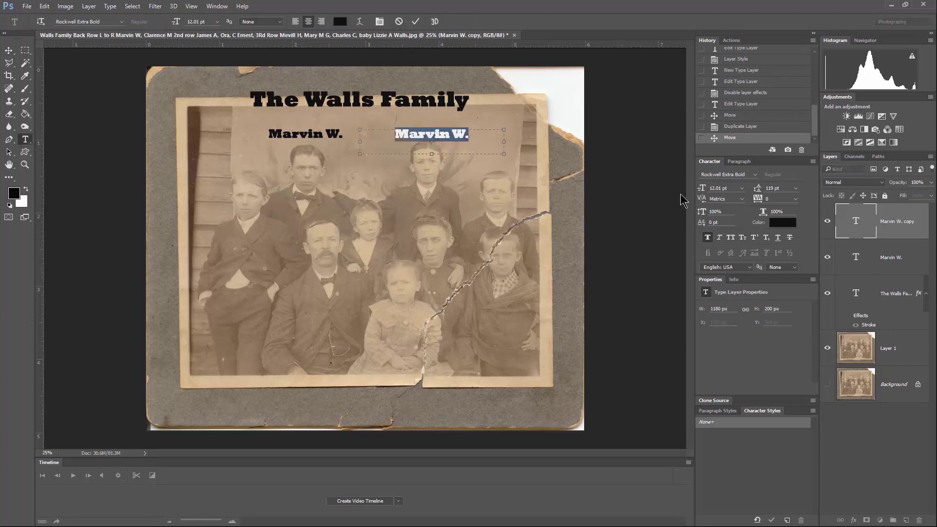
pyautogui.write('Cl')
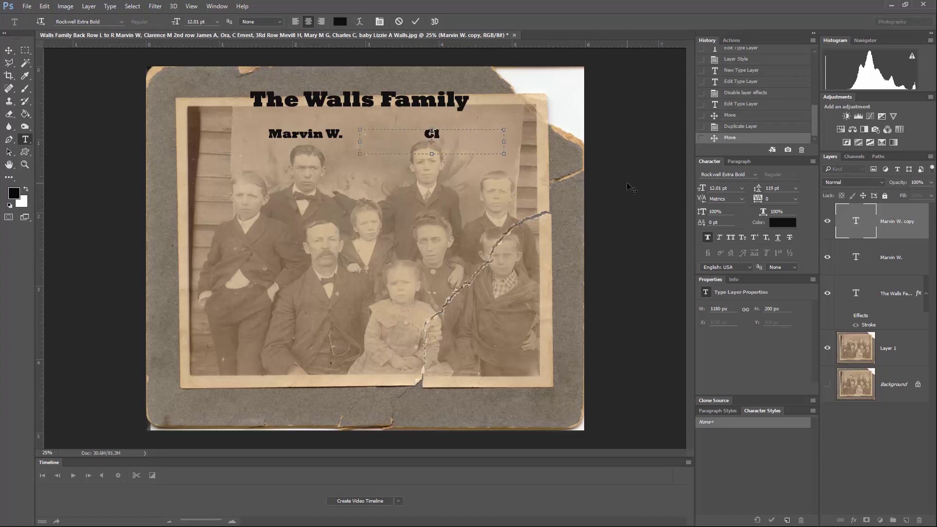
pyautogui.write('arence')
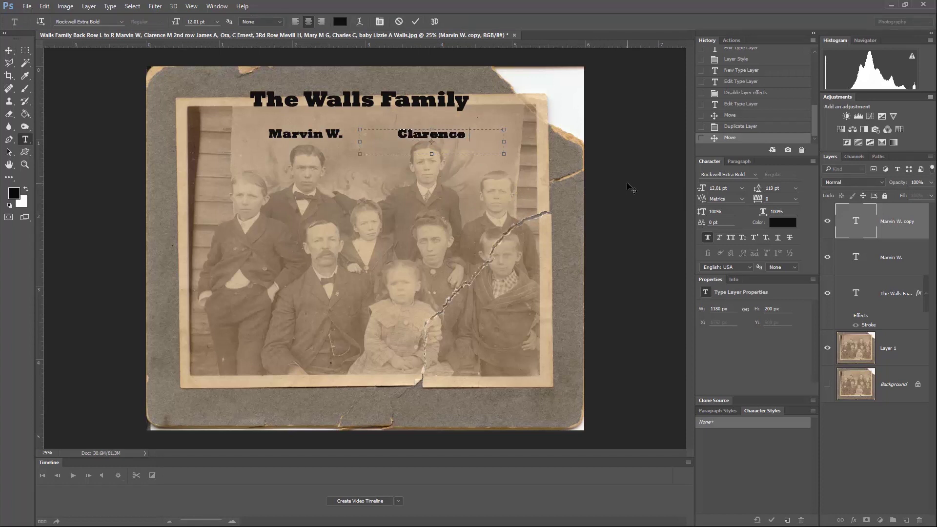
pyautogui.write(' M.')
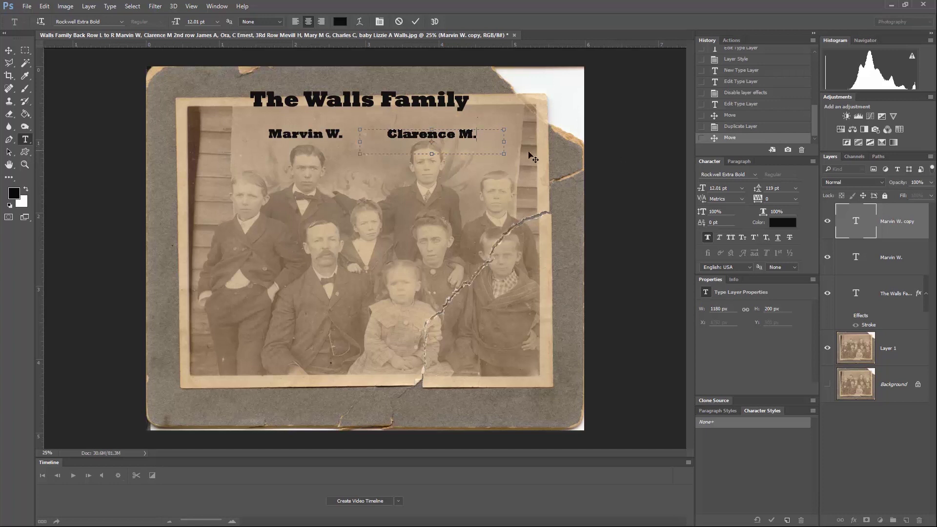
# Shrink the second caption's text box to about 820 × 100 px and nudge the caption slightly right above the person's head.
pyautogui.moveTo(504, 154); pyautogui.dragTo(482, 144)
pyautogui.moveTo(362, 136); pyautogui.dragTo(376, 135)
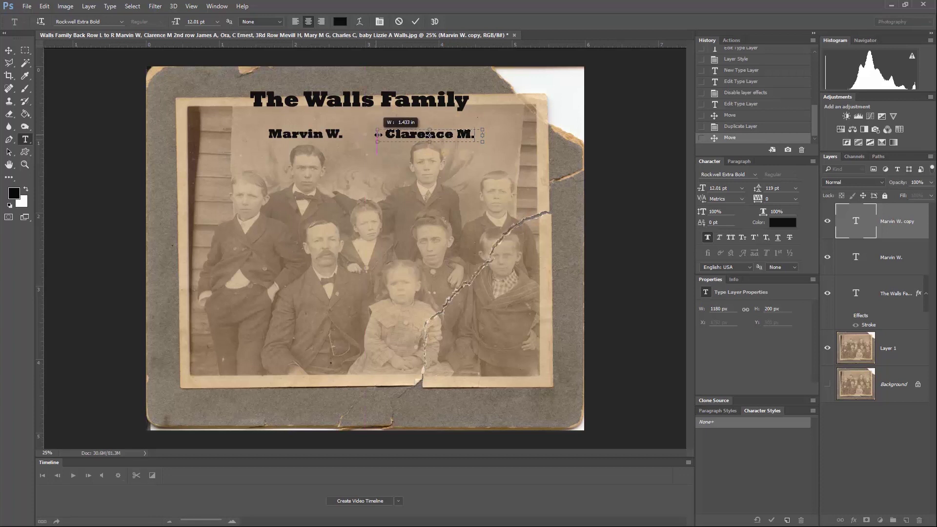
pyautogui.moveTo(382, 135); pyautogui.dragTo(386, 134)
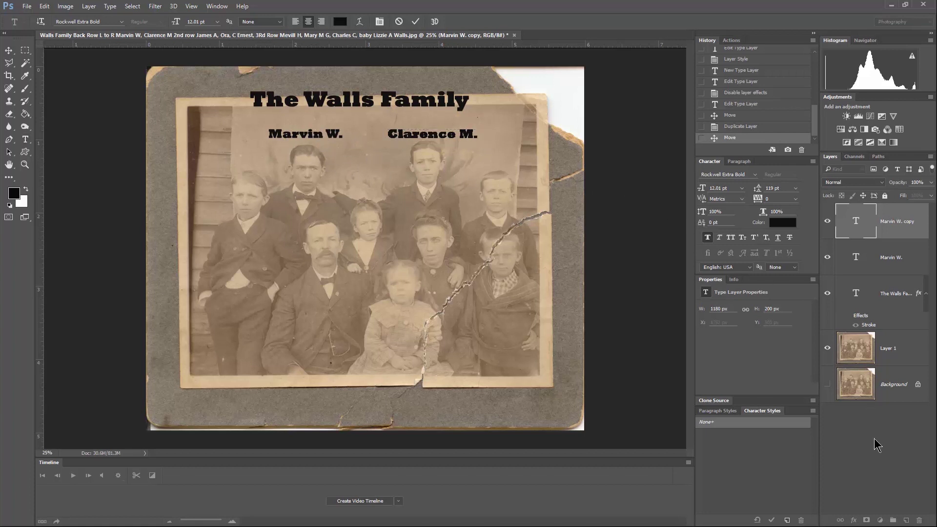
pyautogui.hotkey('ctrl', 'Return')
pyautogui.press('v')
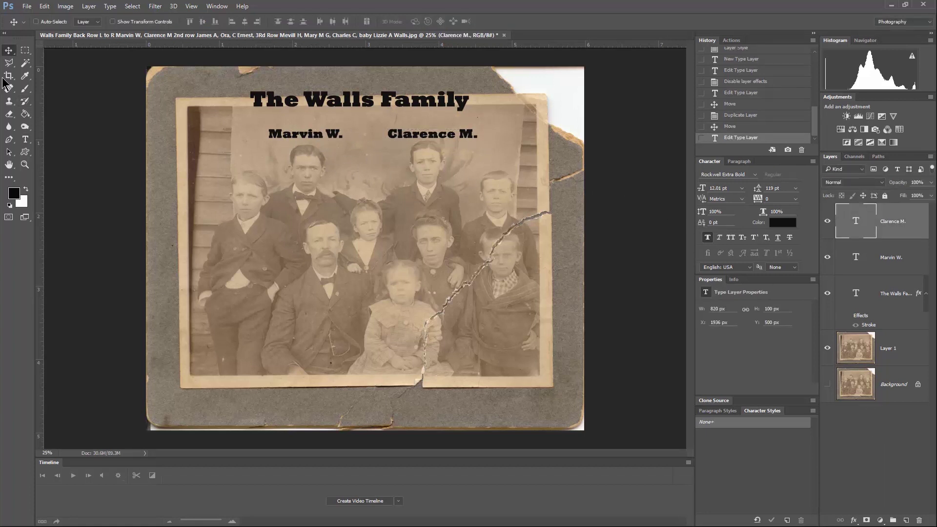
pyautogui.moveTo(432, 140); pyautogui.dragTo(436, 140)
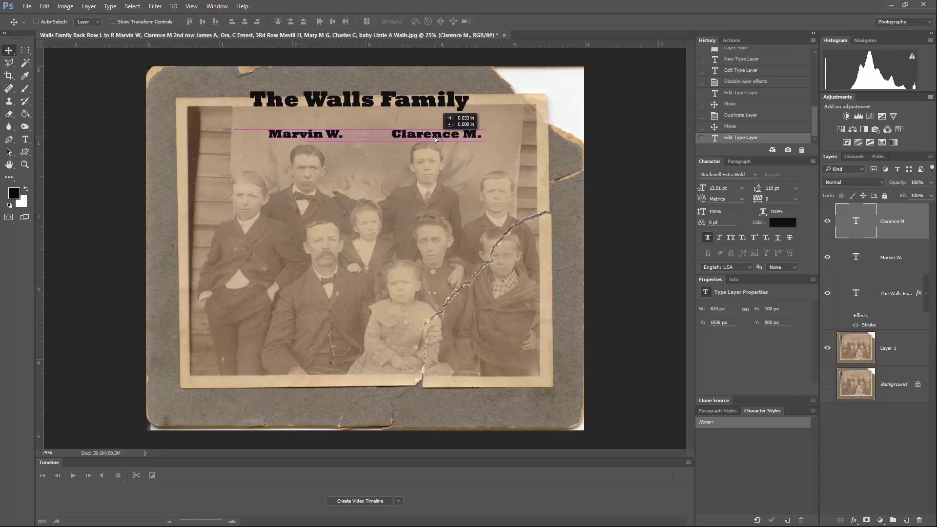
pyautogui.moveTo(436, 140); pyautogui.dragTo(437, 140)
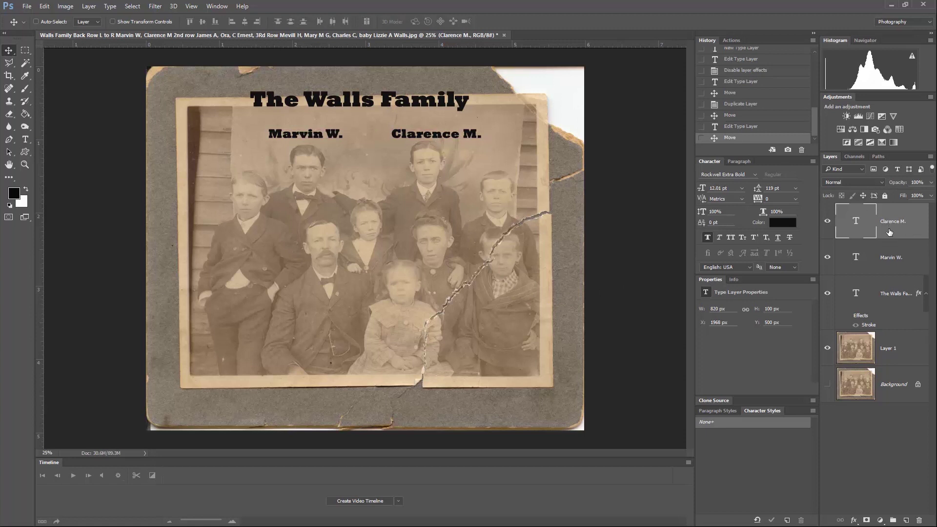
# Duplicate the second caption, place the copy across the far-left boy's chest and replace its text with his name.
pyautogui.moveTo(893, 226); pyautogui.dragTo(907, 520)
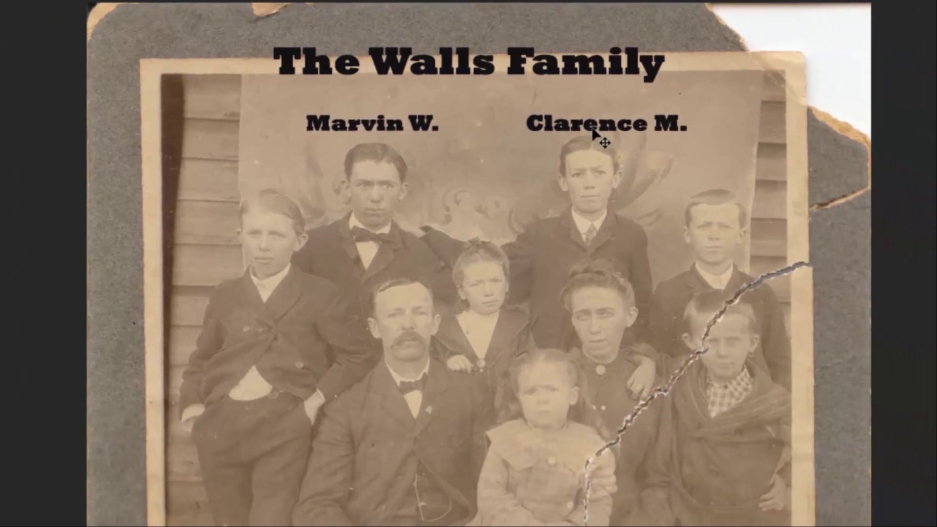
pyautogui.moveTo(593, 129); pyautogui.dragTo(253, 325)
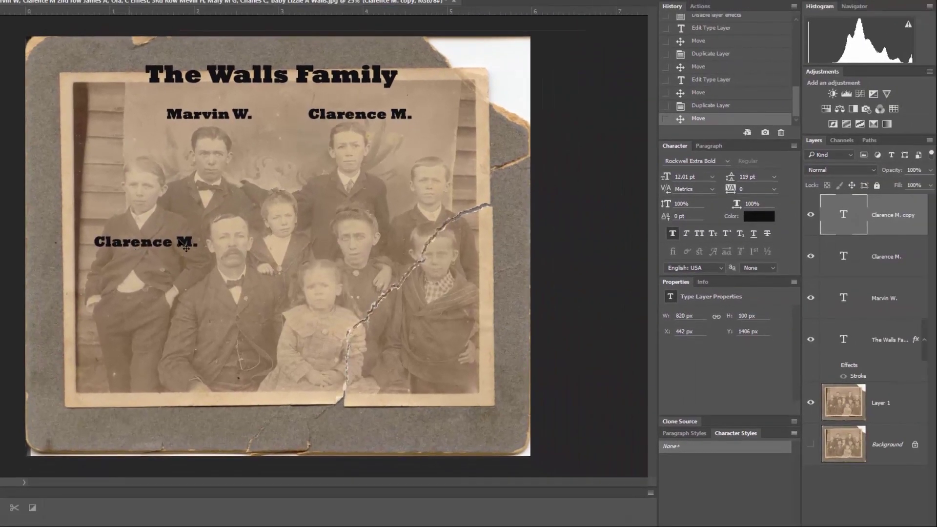
pyautogui.doubleClick(846, 217)
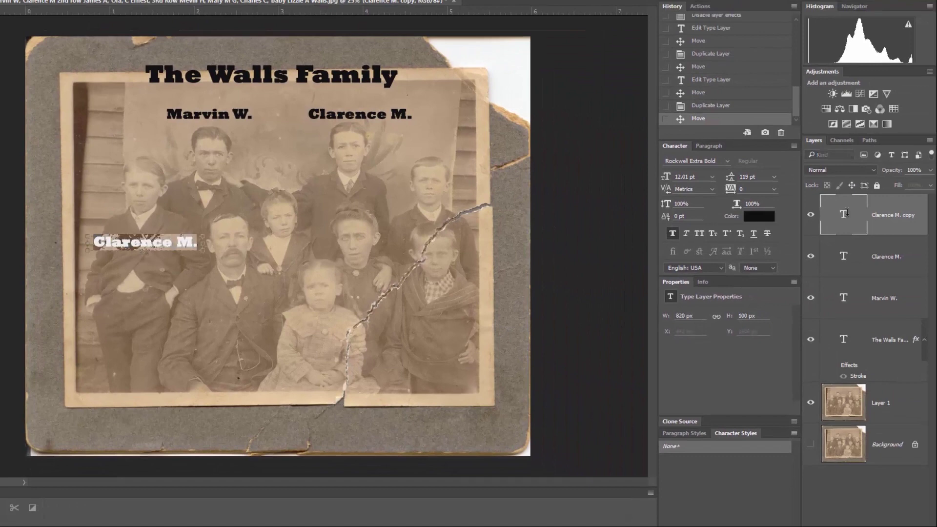
pyautogui.write('James A')
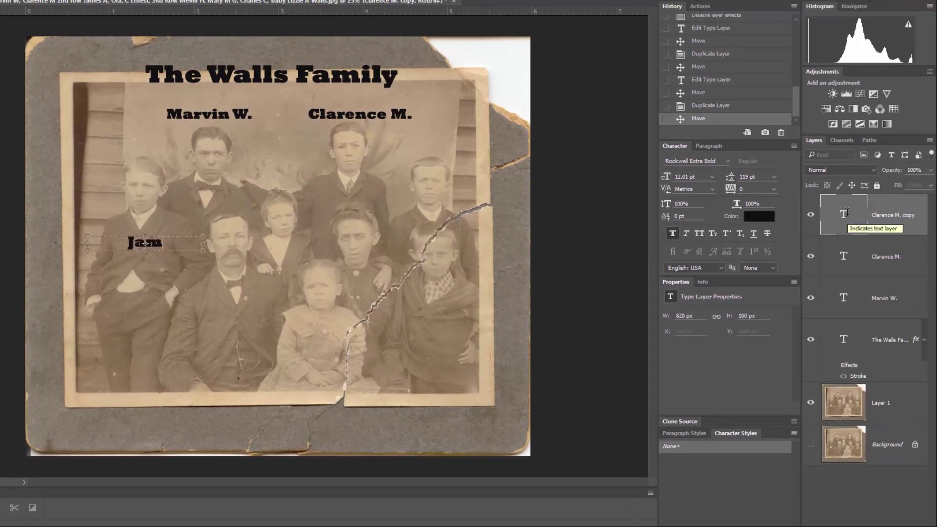
pyautogui.write('.')
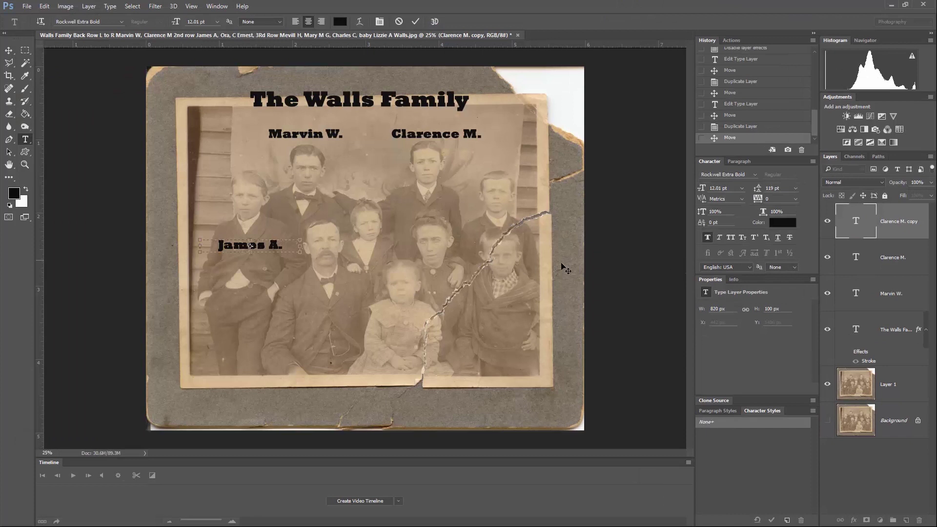
pyautogui.hotkey('ctrl', 'Return')
pyautogui.press('v')
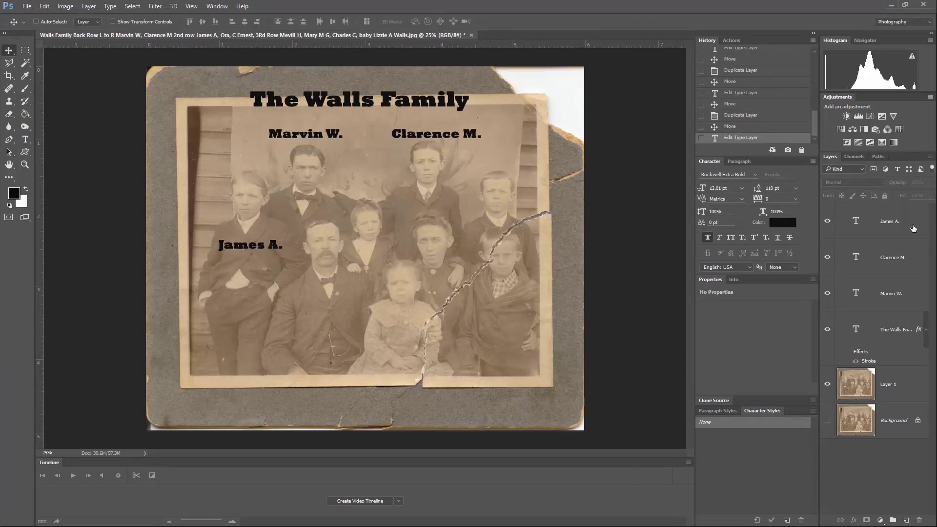
# Duplicate the far-left boy's caption, place the copy below the small child in the middle, enter the child's name and narrow its box.
pyautogui.click(910, 226)
pyautogui.moveTo(249, 249); pyautogui.dragTo(372, 262)
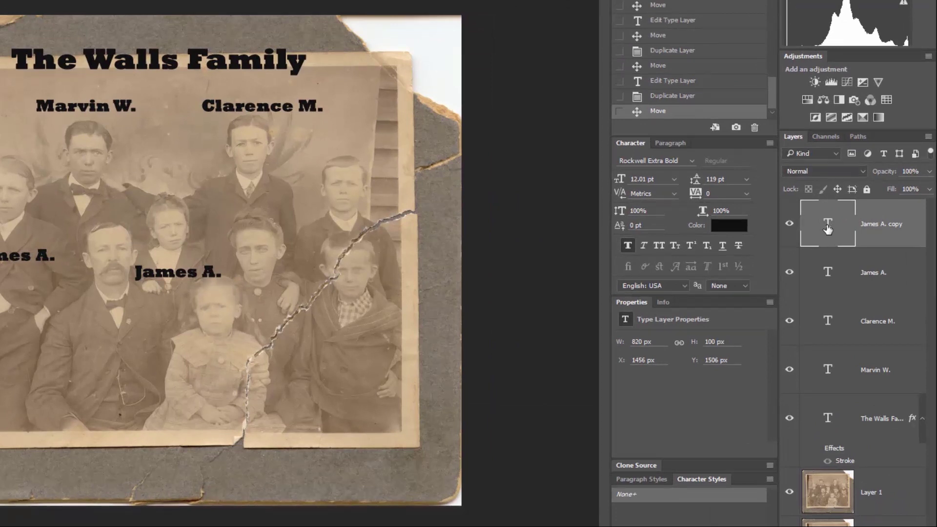
pyautogui.doubleClick(828, 227)
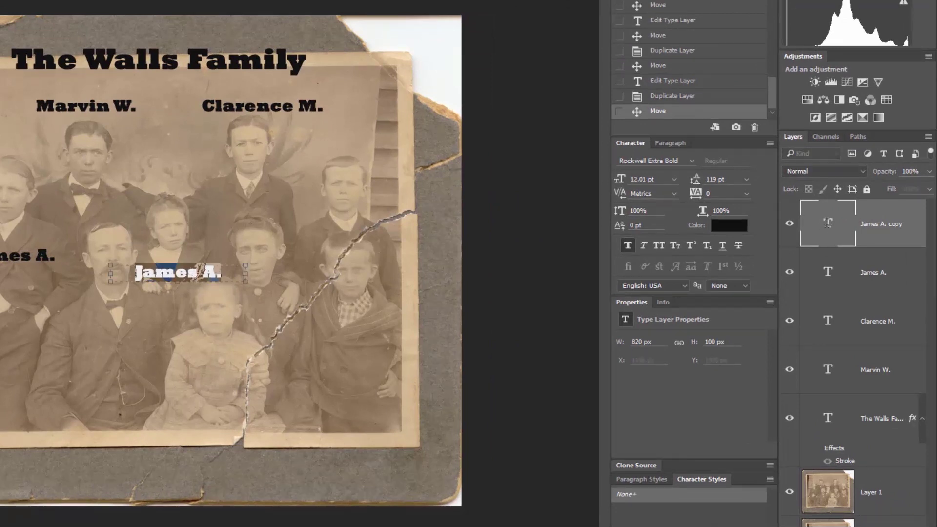
pyautogui.write('Ora')
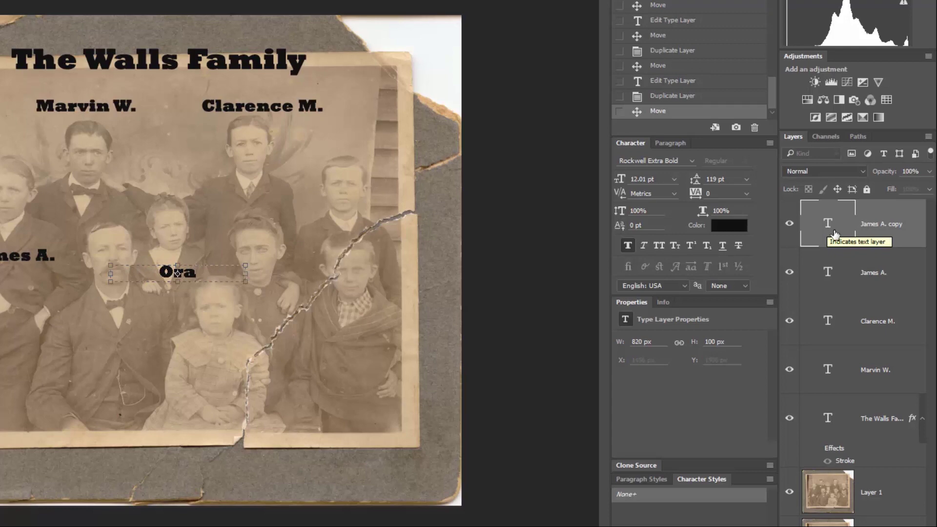
pyautogui.moveTo(245, 283); pyautogui.dragTo(160, 285)
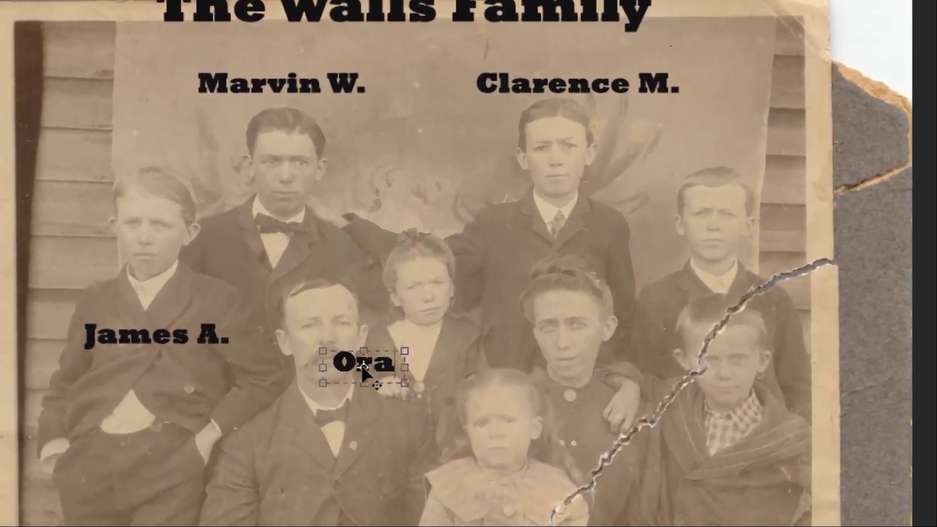
pyautogui.press('Return')
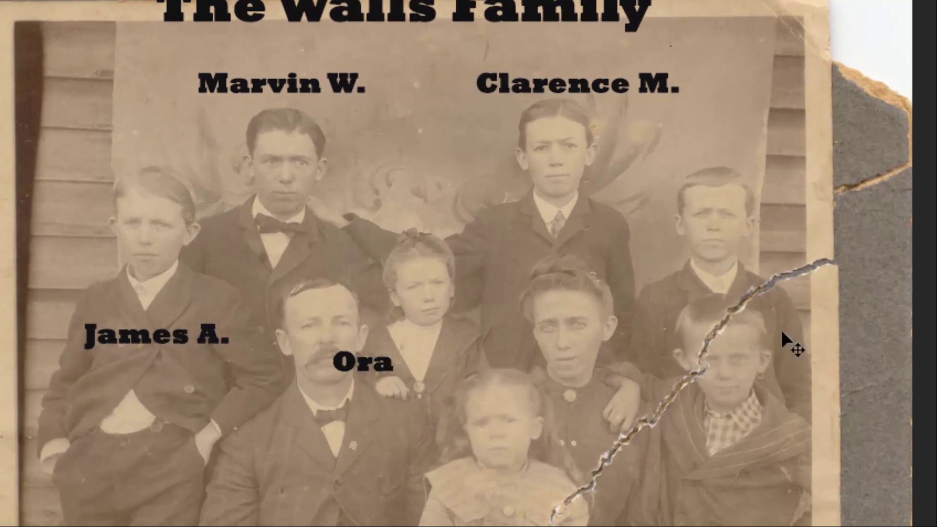
# Move the middle child's caption onto the child's chest, duplicate it and place the copy above the rightmost standing boy's head.
pyautogui.moveTo(368, 380); pyautogui.dragTo(423, 355)
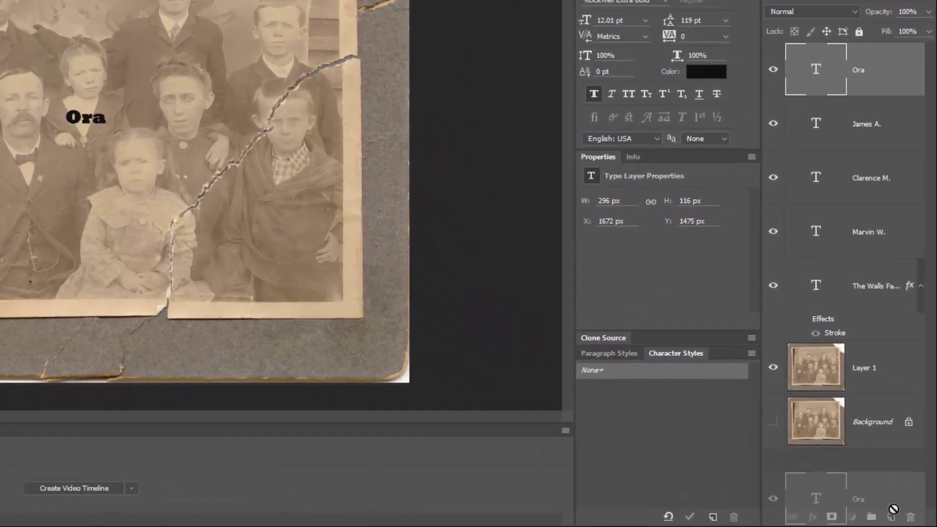
pyautogui.hotkey('ctrl', 'j')
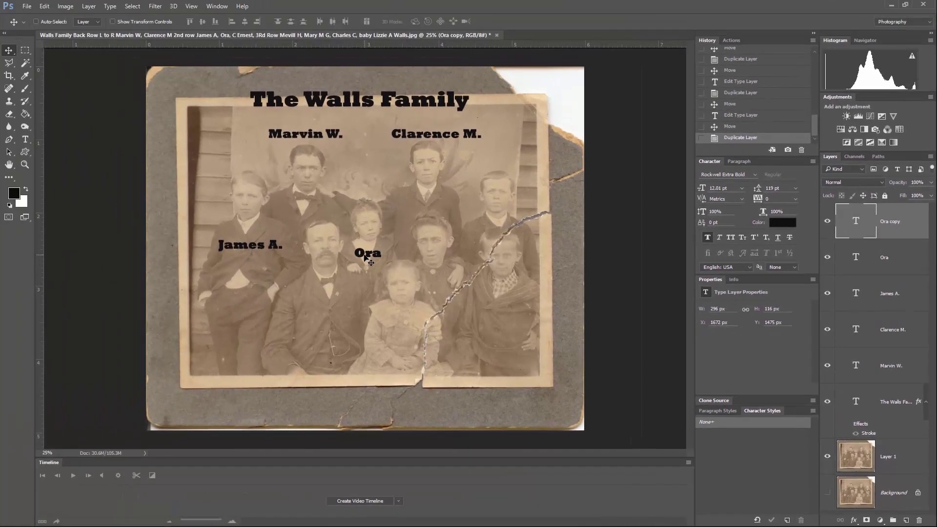
pyautogui.moveTo(364, 256); pyautogui.dragTo(493, 163)
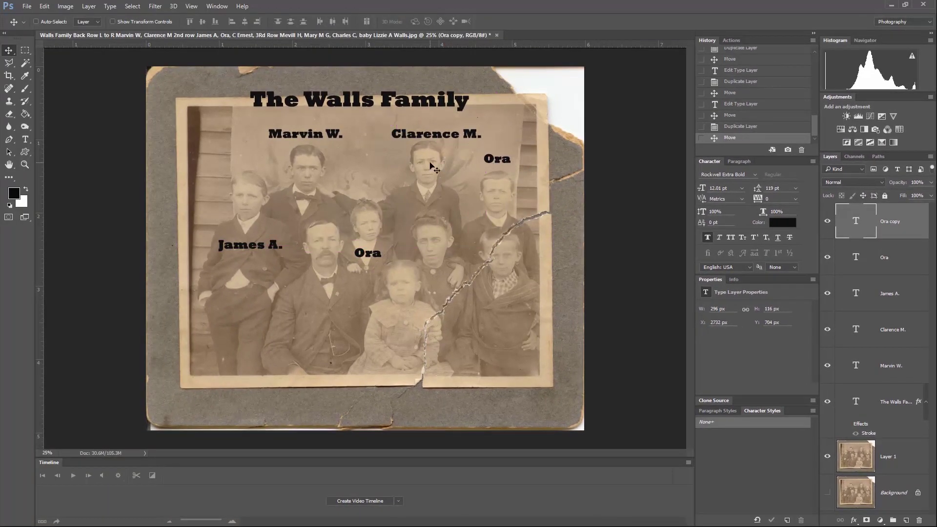
# Replace the copied caption's text with the rightmost standing boy's name, widen its text box and center it above his head.
pyautogui.doubleClick(863, 227)
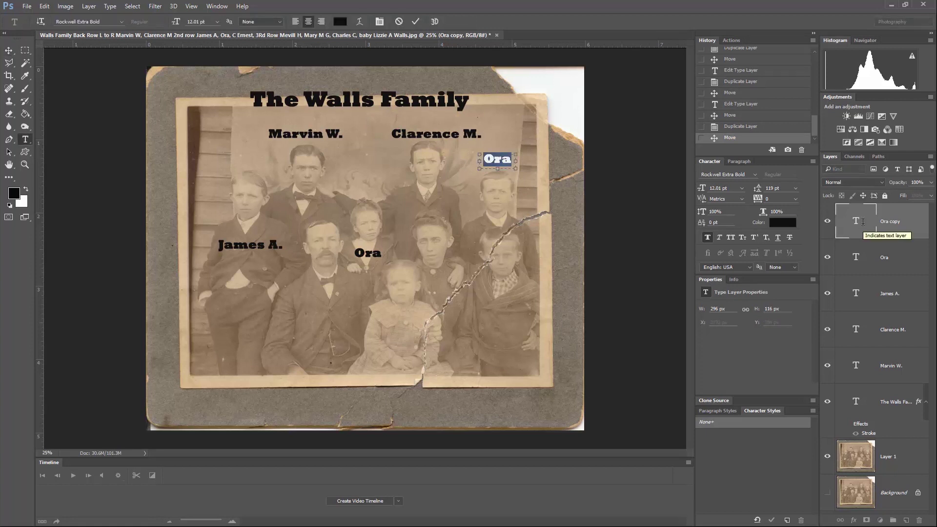
pyautogui.write('C. E')
pyautogui.press('BackSpace')
pyautogui.press('BackSpace')
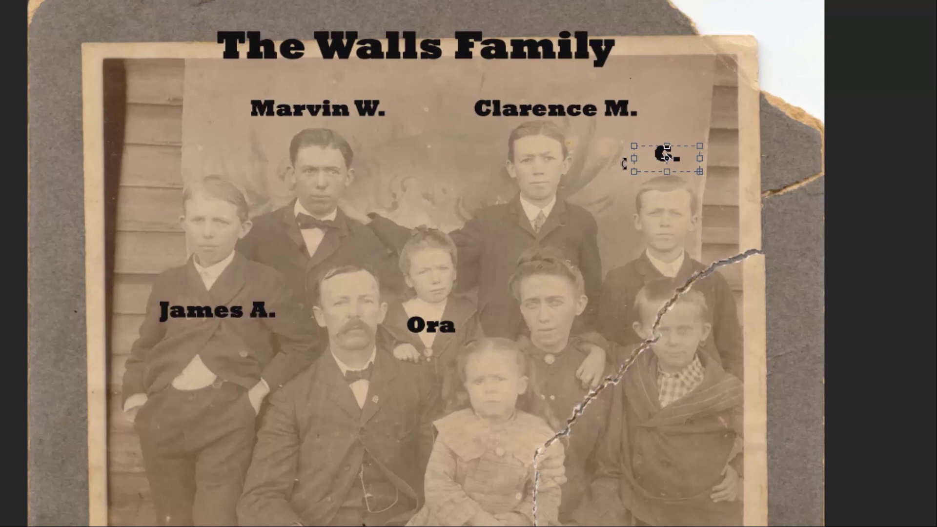
pyautogui.moveTo(634, 158); pyautogui.dragTo(556, 165)
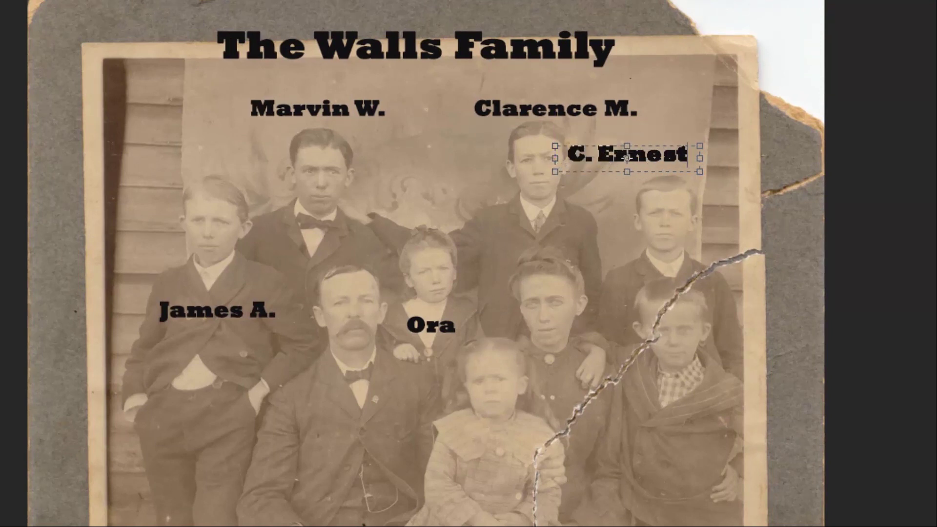
pyautogui.moveTo(585, 156); pyautogui.dragTo(625, 165)
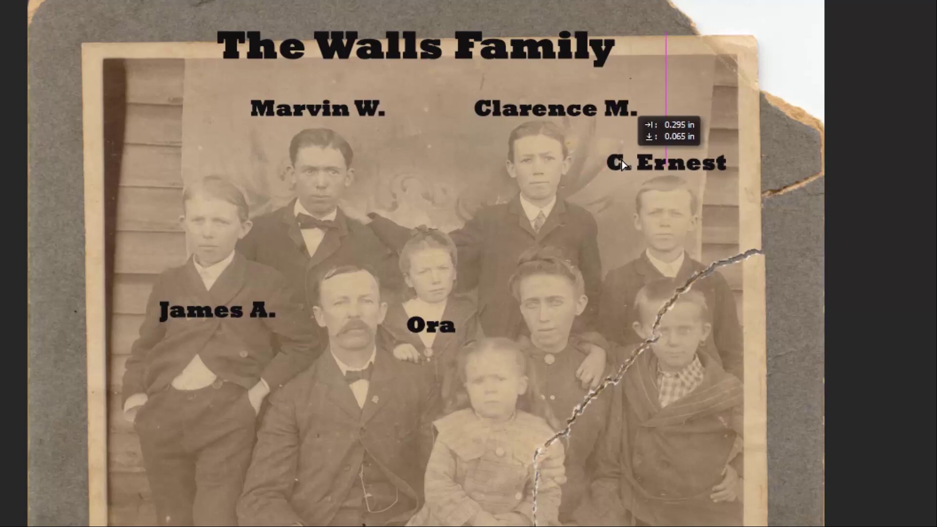
# Duplicate the rightmost standing boy's caption, place the copy across the seated man's chest and replace its text with his name.
pyautogui.write('Mevil')
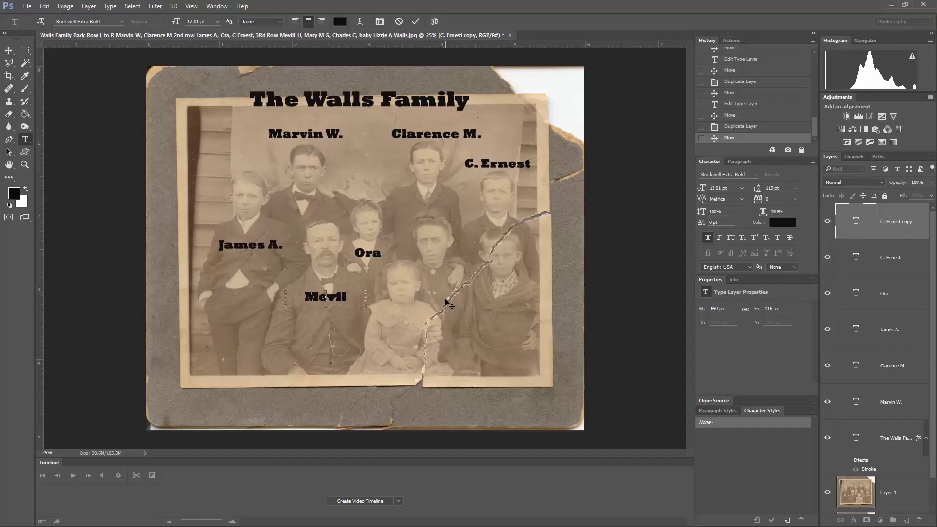
pyautogui.write('le H')
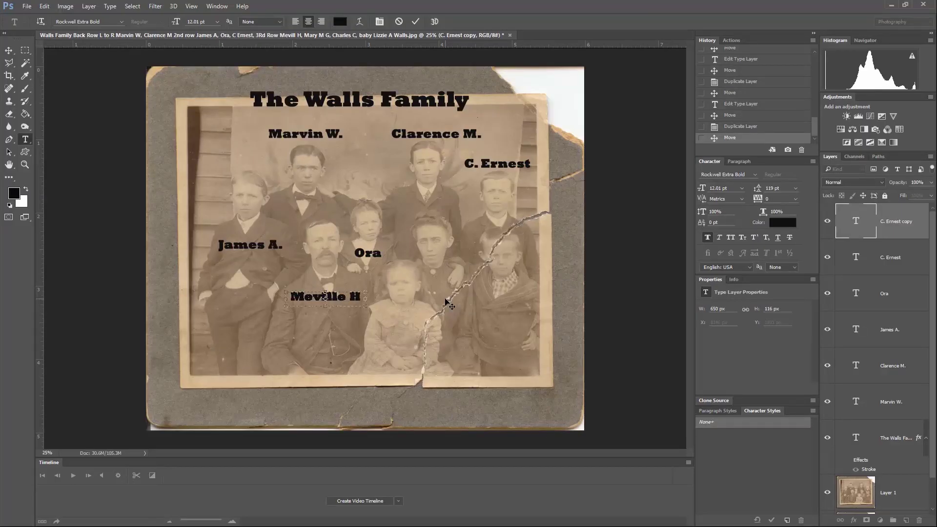
pyautogui.write('.')
# Duplicate the seated man's caption, place the copy below the seated woman's face, enter her name and set the text size to 10.01 pt.
pyautogui.moveTo(360, 298); pyautogui.dragTo(483, 284)
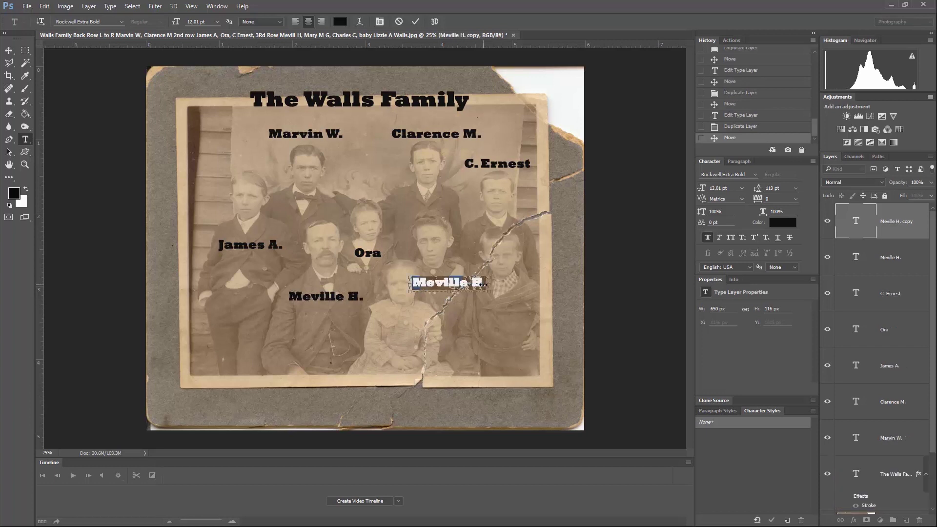
pyautogui.write('Mary')
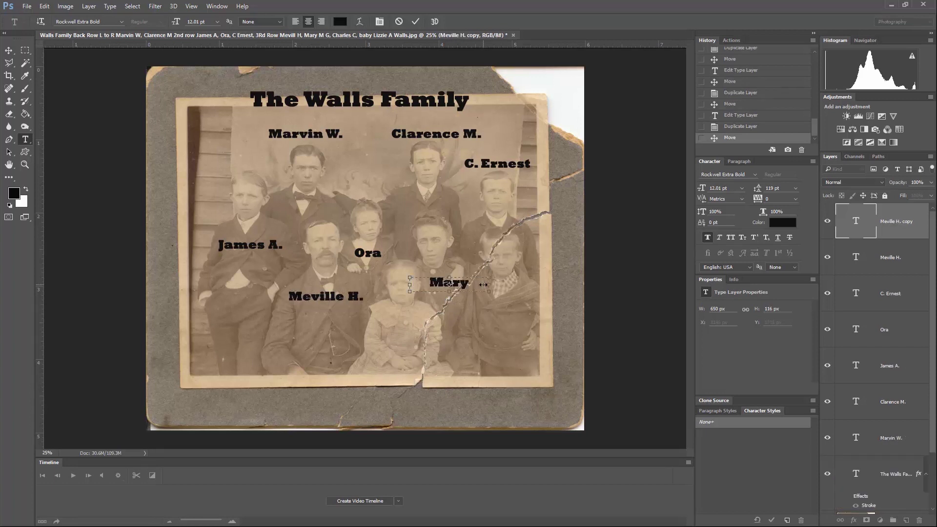
pyautogui.write(' M.')
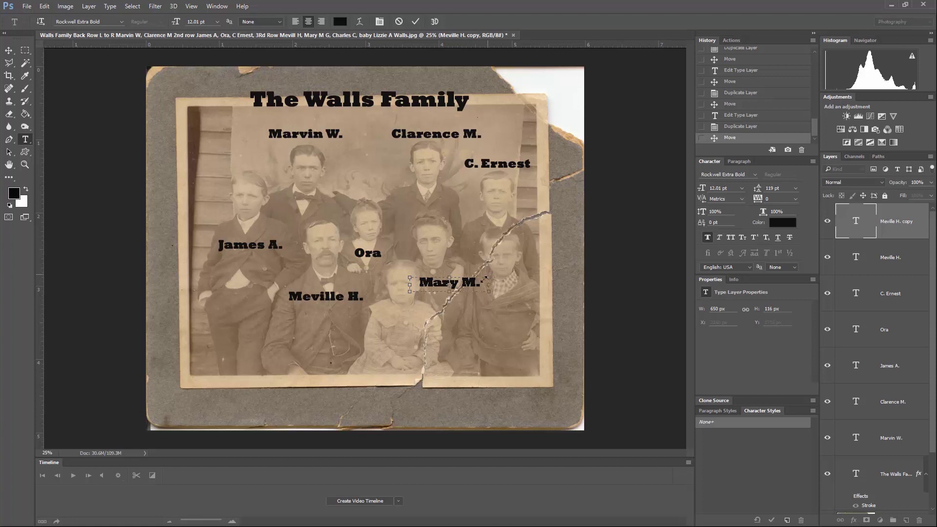
pyautogui.moveTo(478, 285); pyautogui.dragTo(420, 283)
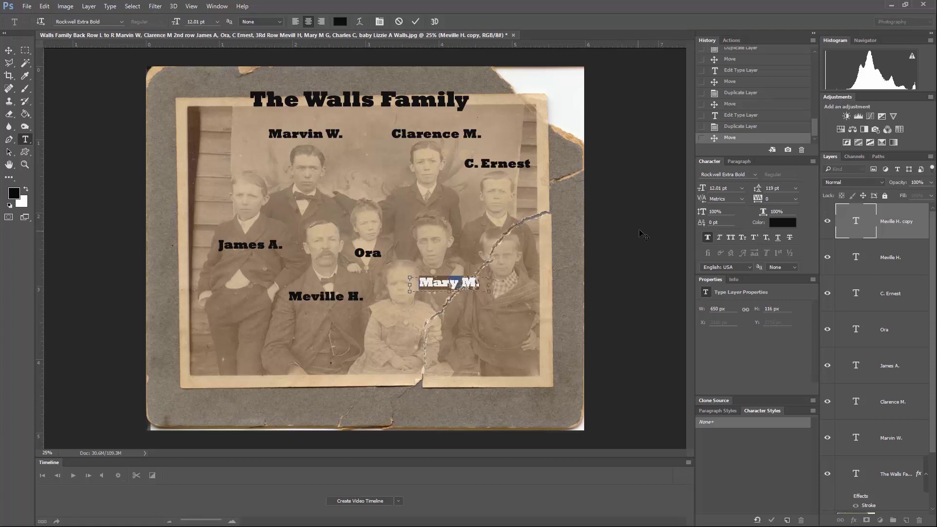
pyautogui.moveTo(701, 189); pyautogui.dragTo(700, 191)
pyautogui.click(9, 51)
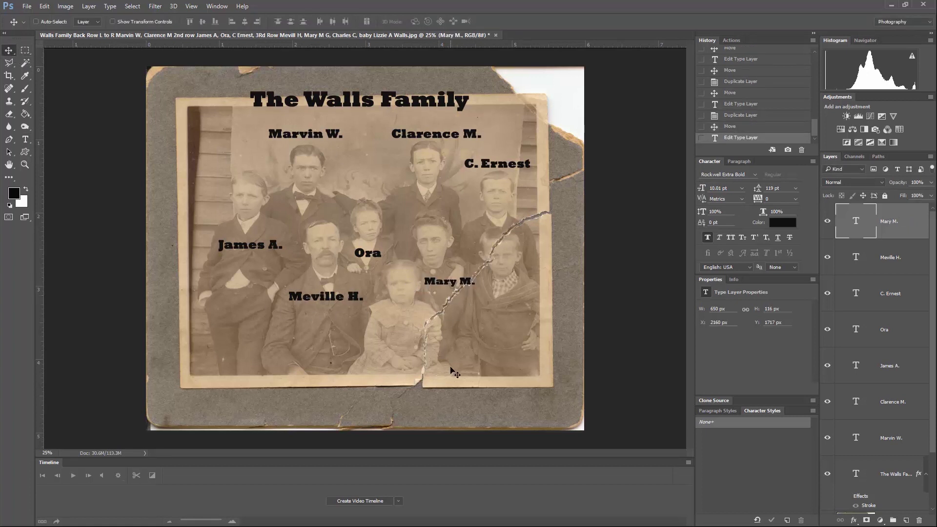
# Duplicate the seated woman's caption, place the copy across the front-right boy's chest and replace its text with his name at 12.01 pt.
pyautogui.moveTo(450, 372); pyautogui.dragTo(507, 396)
pyautogui.doubleClick(856, 221)
pyautogui.write('Cha')
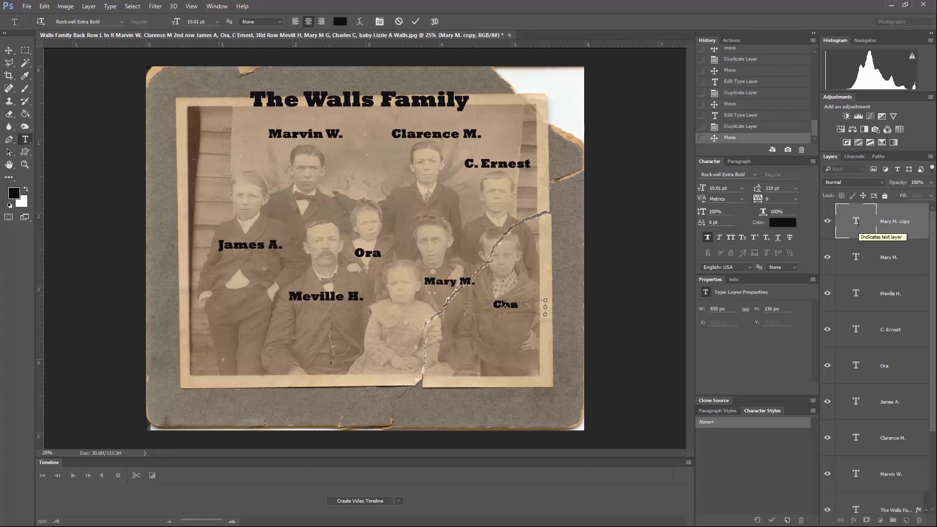
pyautogui.write('rles C.')
pyautogui.hotkey('ctrl', 'Return')
# Duplicate the front-right boy's caption, place the copy across the front-row baby's chest and replace its text with the baby's name.
pyautogui.press('v')
pyautogui.hotkey('ctrl', 'j')
pyautogui.moveTo(511, 316); pyautogui.dragTo(408, 326)
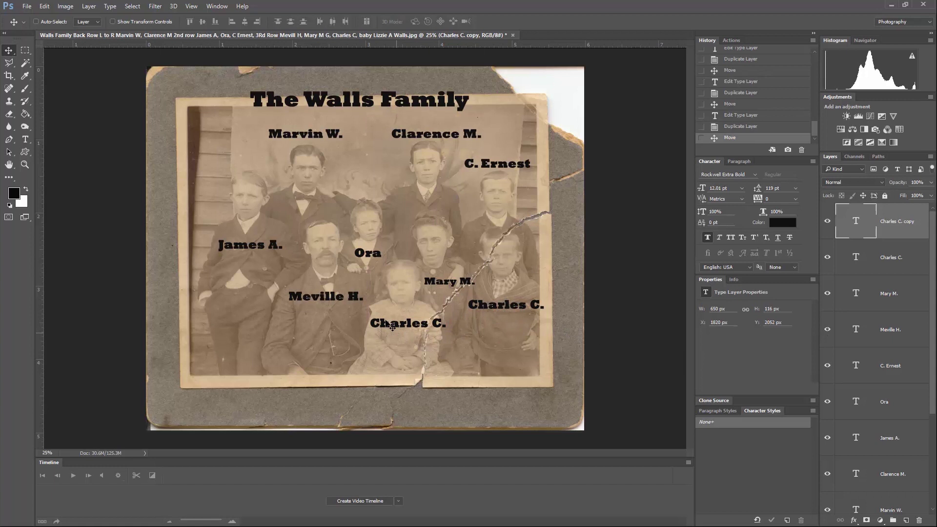
pyautogui.doubleClick(853, 229)
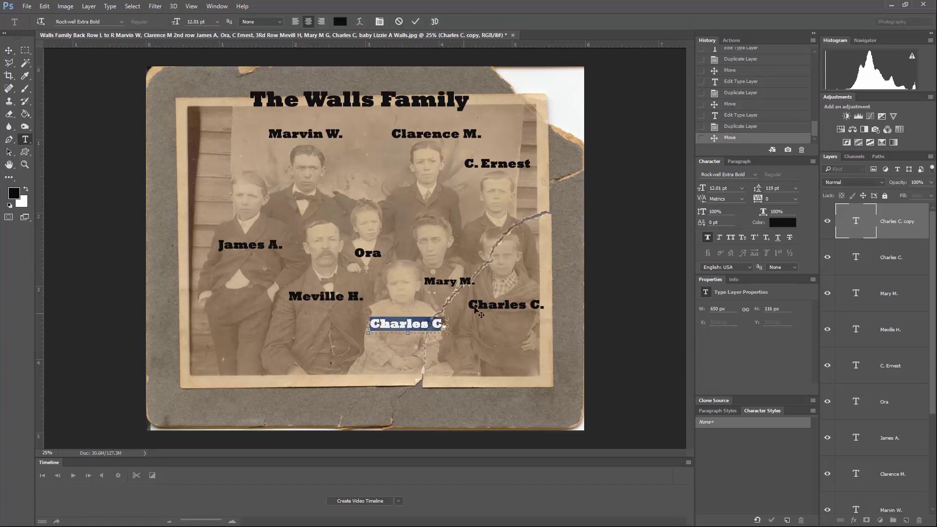
pyautogui.write('Lizzy')
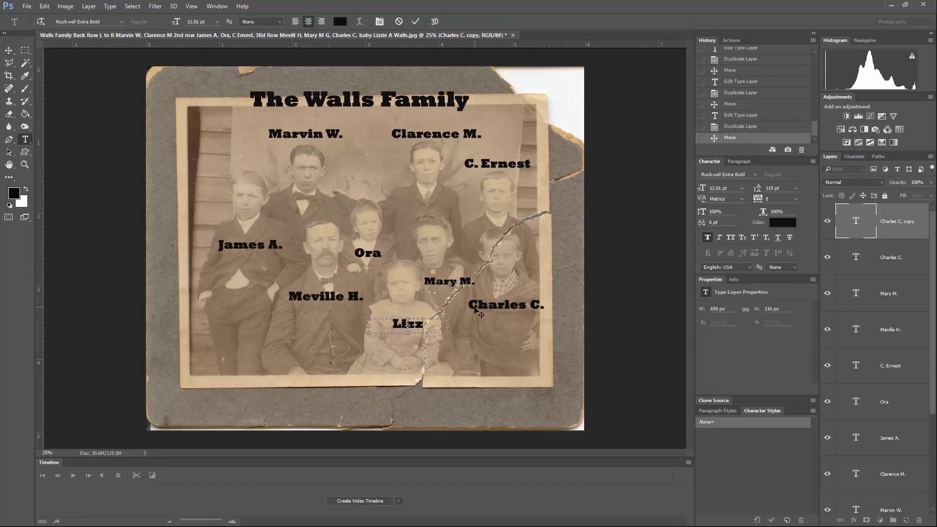
pyautogui.click(911, 227)
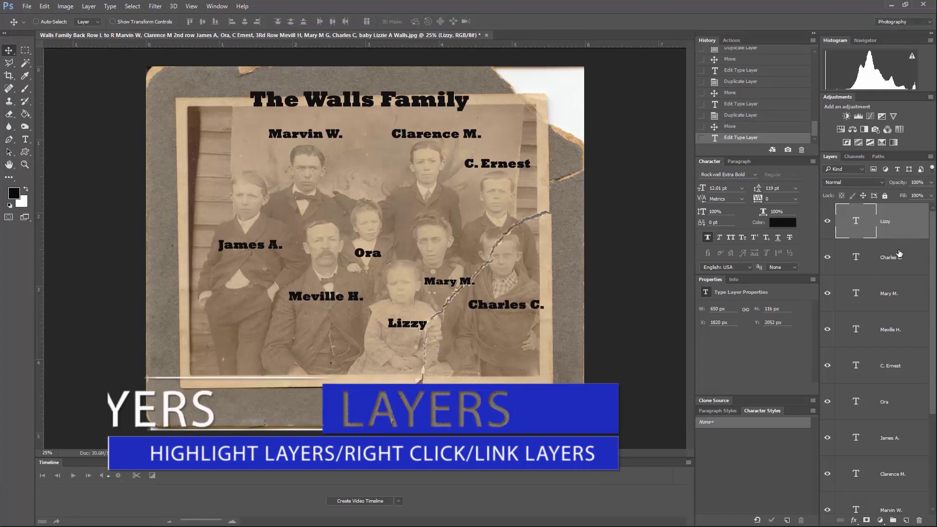
# Link all the text layers from the baby's caption down to the title, and move them together slightly up and to the left.
pyautogui.scroll(-3, 895, 263)
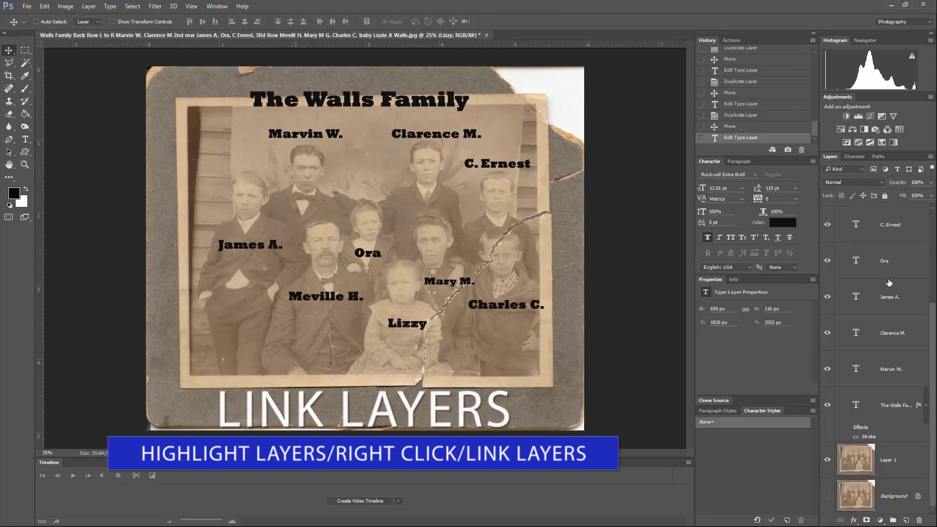
pyautogui.keyDown('shift'); pyautogui.click(892, 407); pyautogui.keyUp('shift')
pyautogui.rightClick(892, 407)
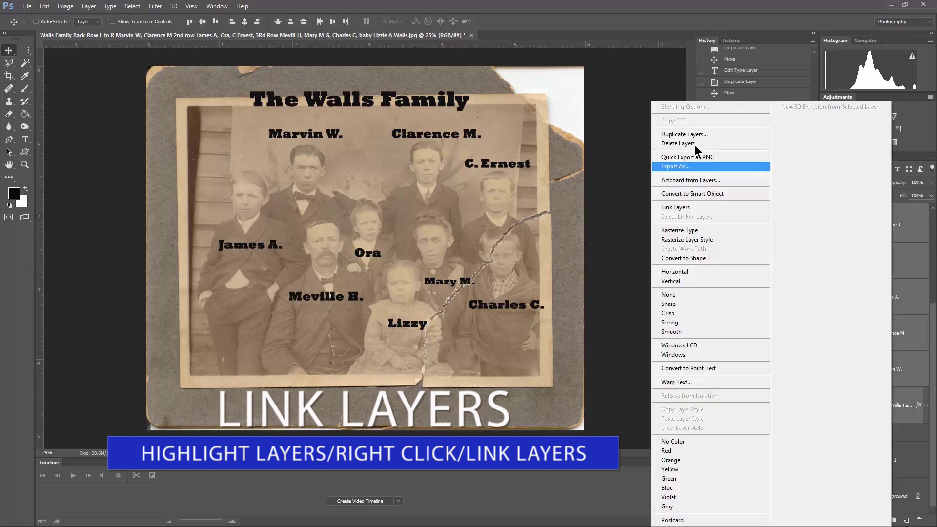
pyautogui.click(675, 208)
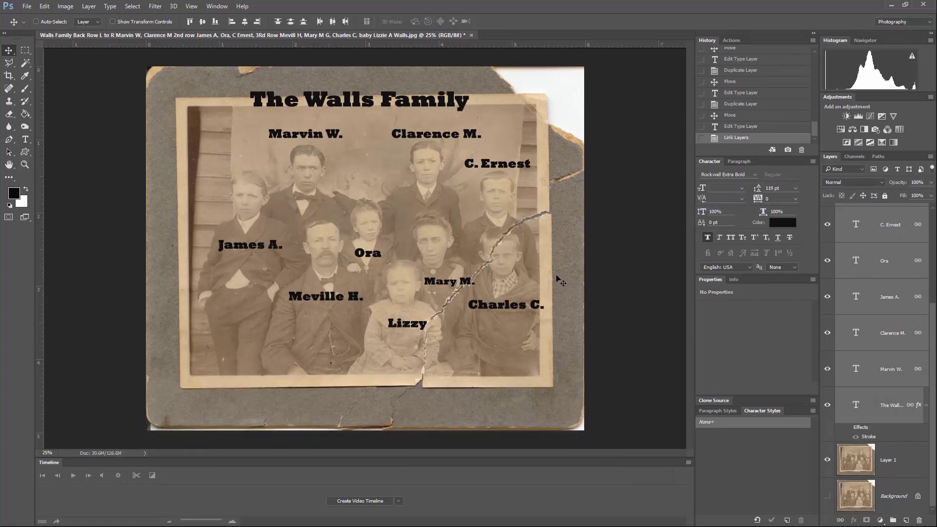
pyautogui.moveTo(517, 265); pyautogui.dragTo(515, 265)
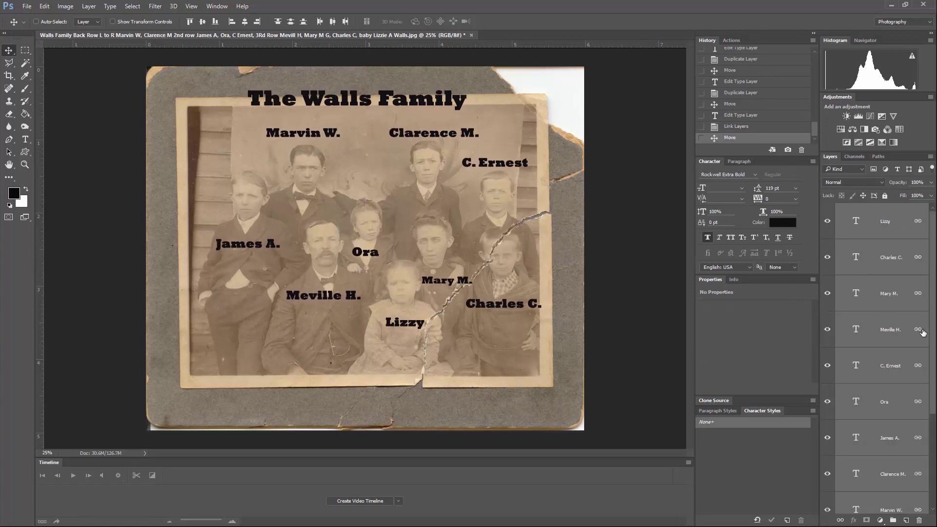
# Hide and show again the baby's caption layer and the front-right boy's caption layer, one after the other.
pyautogui.click(827, 222)
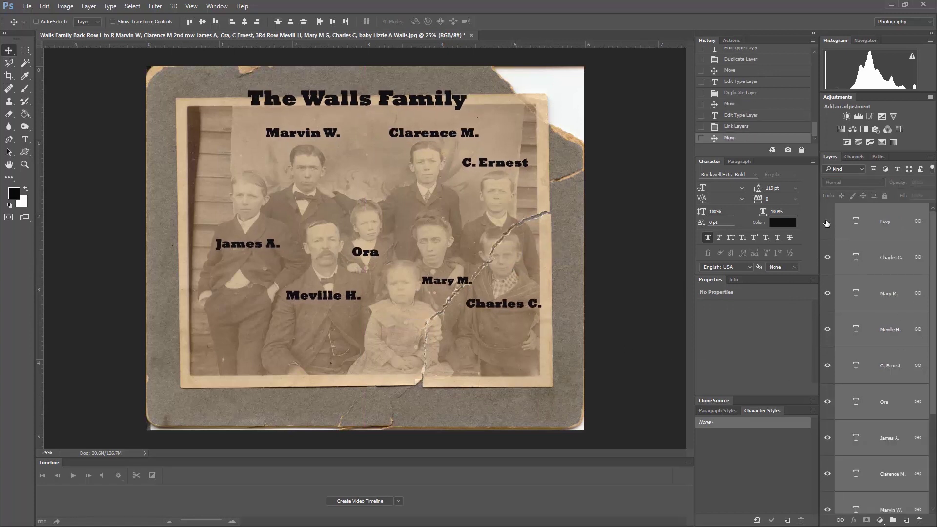
pyautogui.click(827, 222)
pyautogui.click(827, 258)
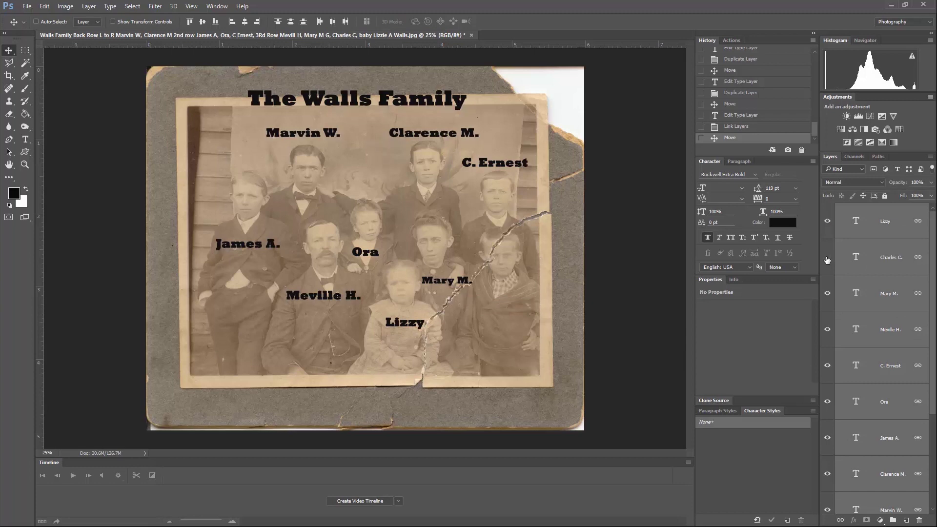
pyautogui.click(827, 257)
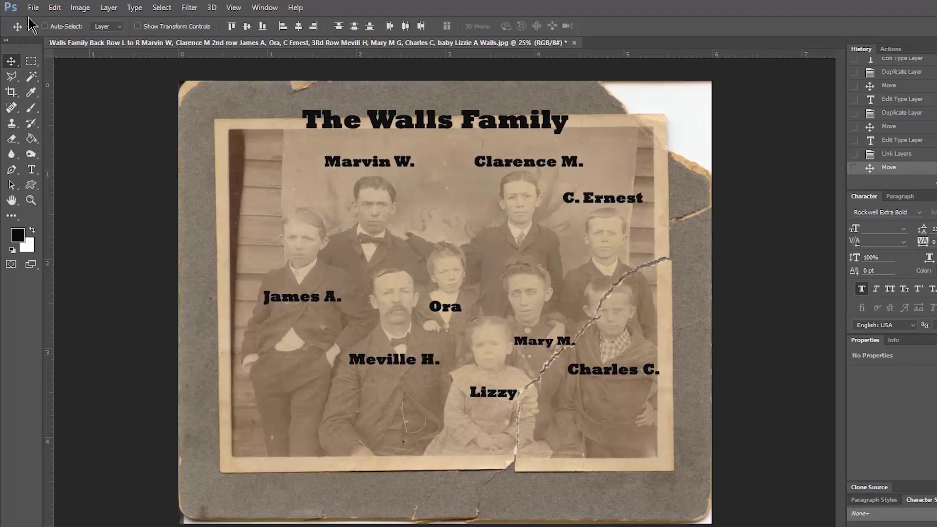
# Save a copy of the captioned photo as a JPEG in the current family folder, keeping the suggested file name.
pyautogui.click(33, 7)
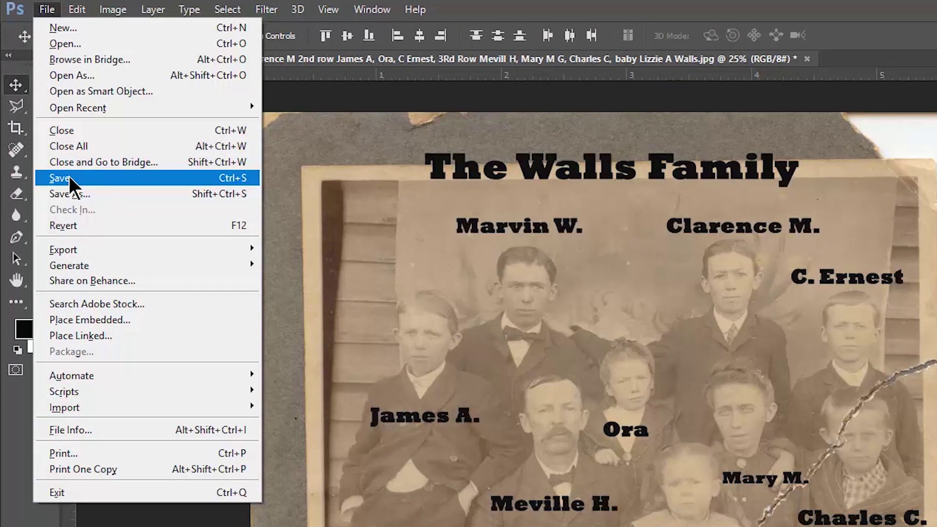
pyautogui.click(68, 196)
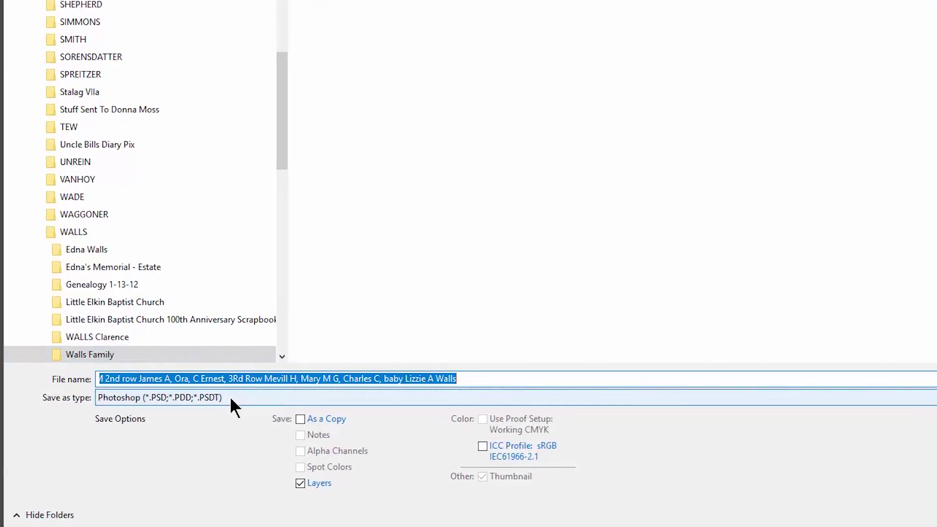
pyautogui.click(277, 388)
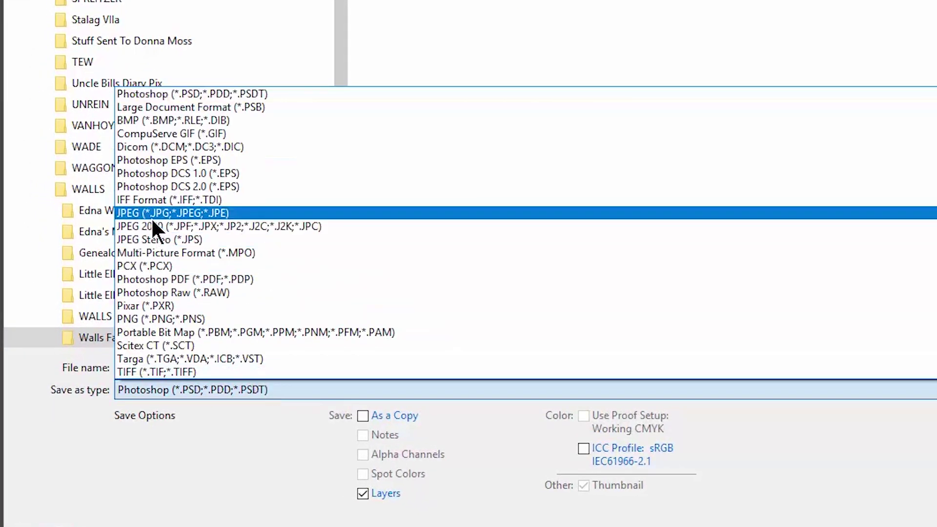
pyautogui.click(151, 218)
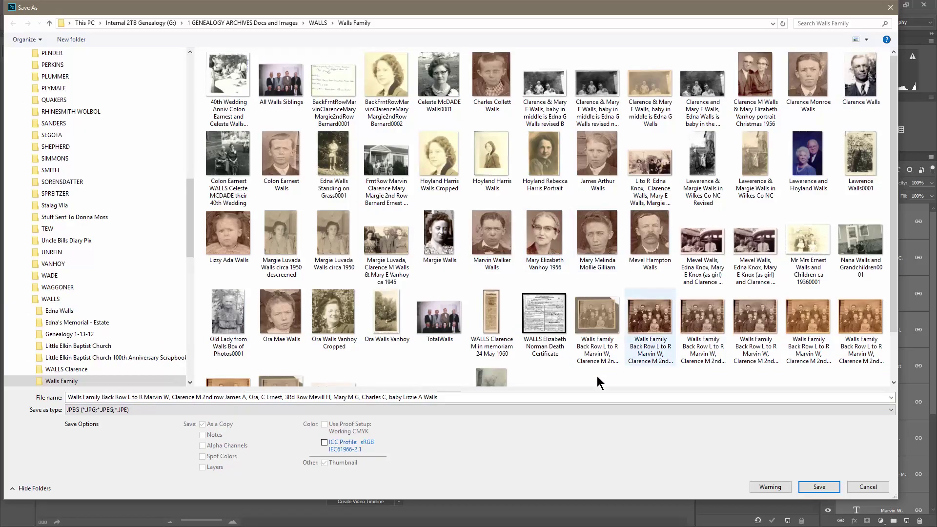
pyautogui.click(810, 488)
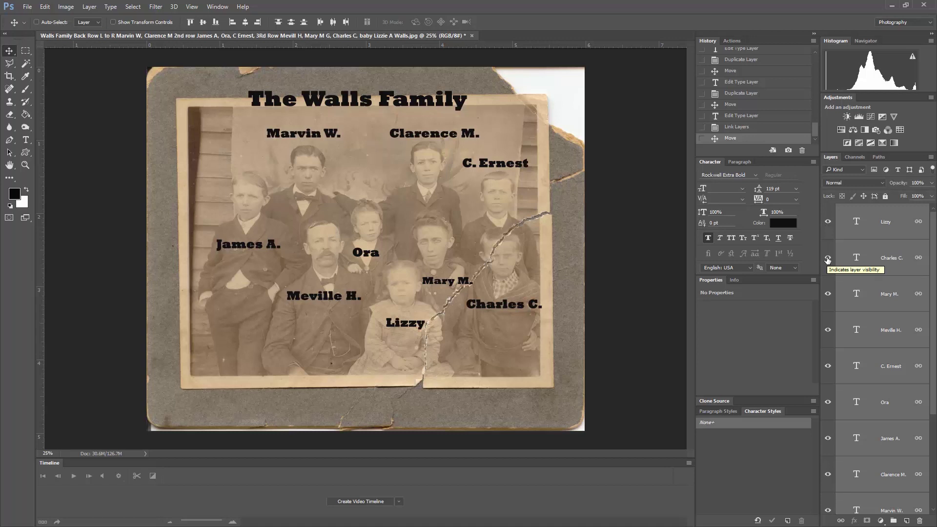